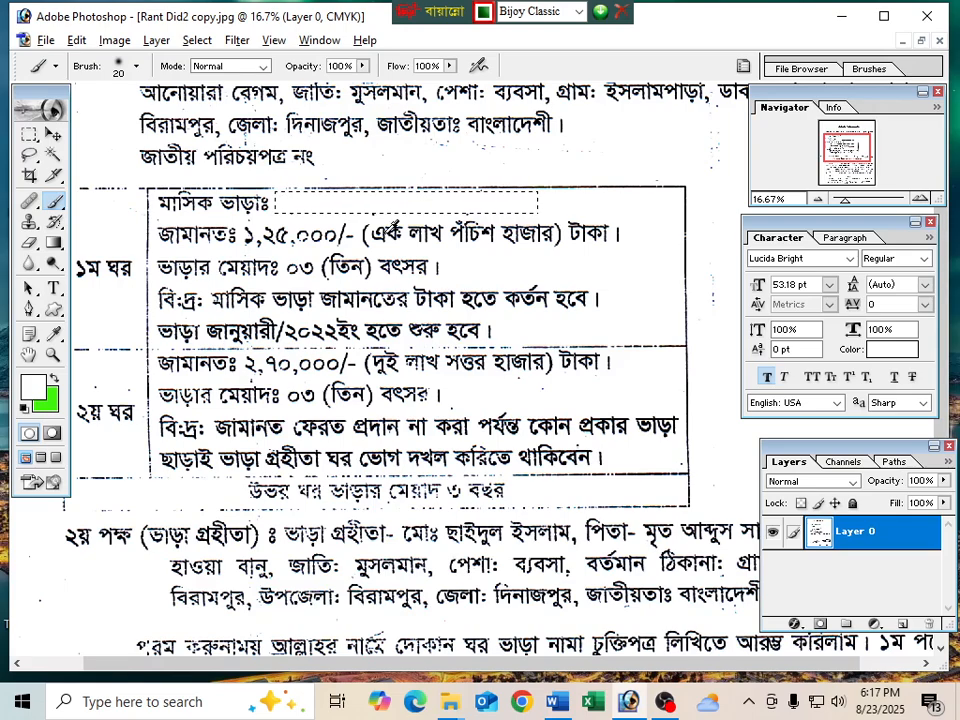
Clear the selection around the blank space after the মাসিক ভাড়াঃ label
{"action": "key", "text": "alt+minus"}
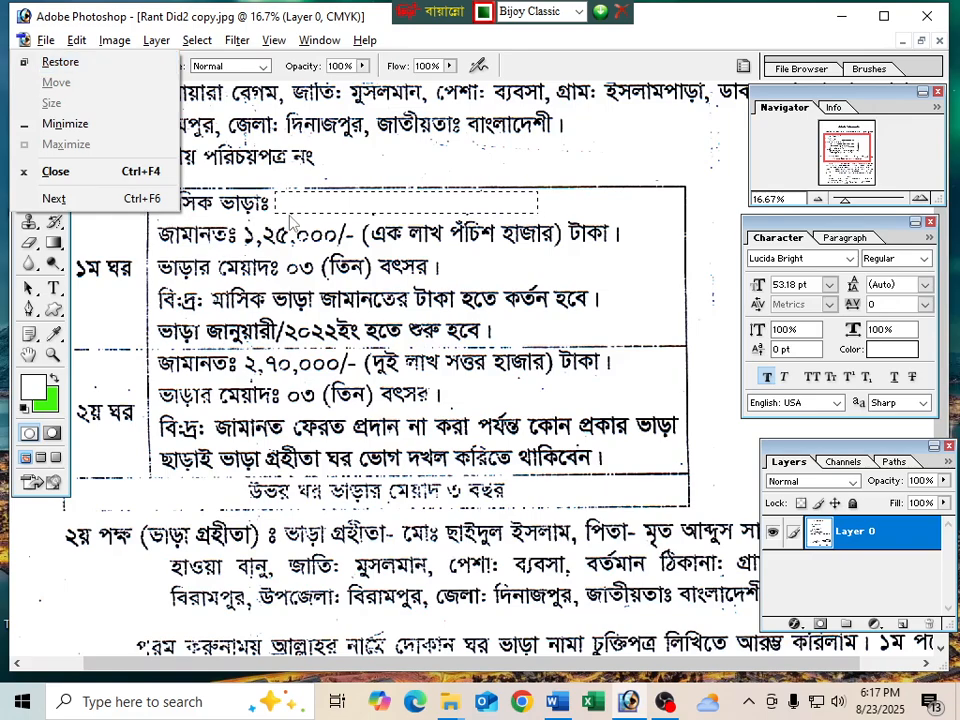
{"action": "key", "text": "Escape"}
{"action": "key", "text": "v"}
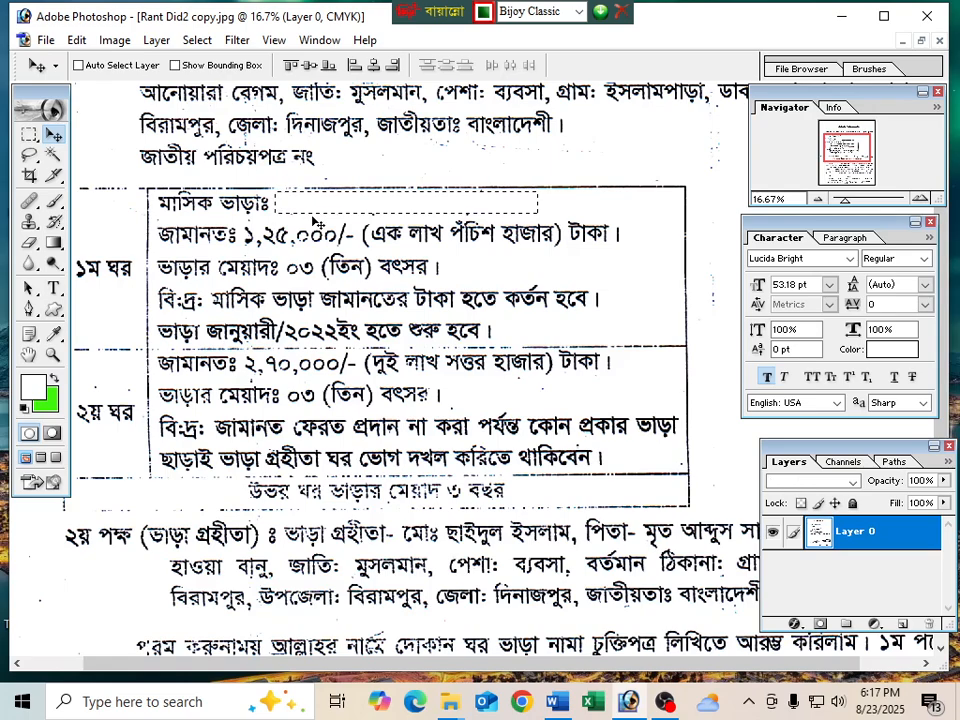
{"action": "key", "text": "ctrl+d"}
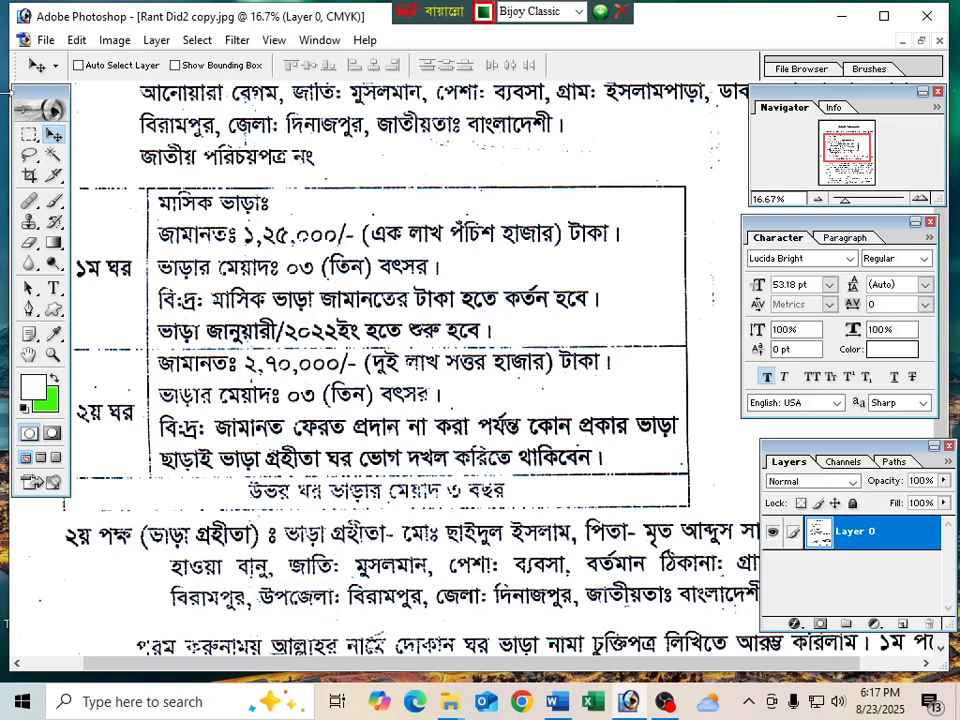
Cover the deposit amount text after জামানতঃ in the ১ম ঘর row with a white rectangular fill, then deselect
{"action": "key", "text": "m"}
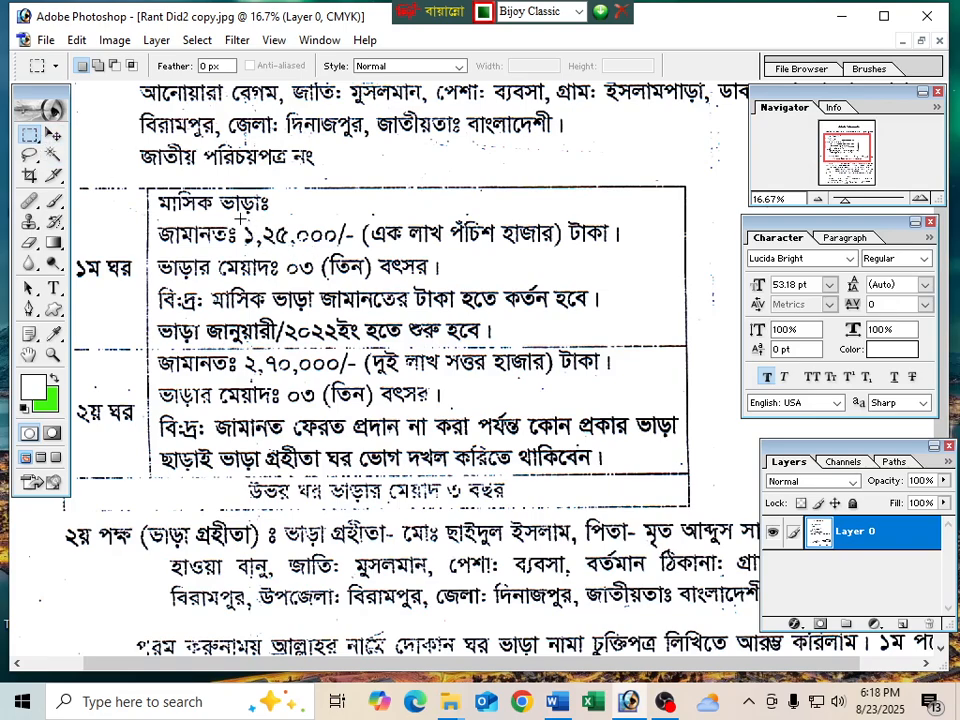
{"action": "left_click_drag", "start_coordinate": [240, 218], "coordinate": [624, 248]}
{"action": "key", "text": "alt+BackSpace"}
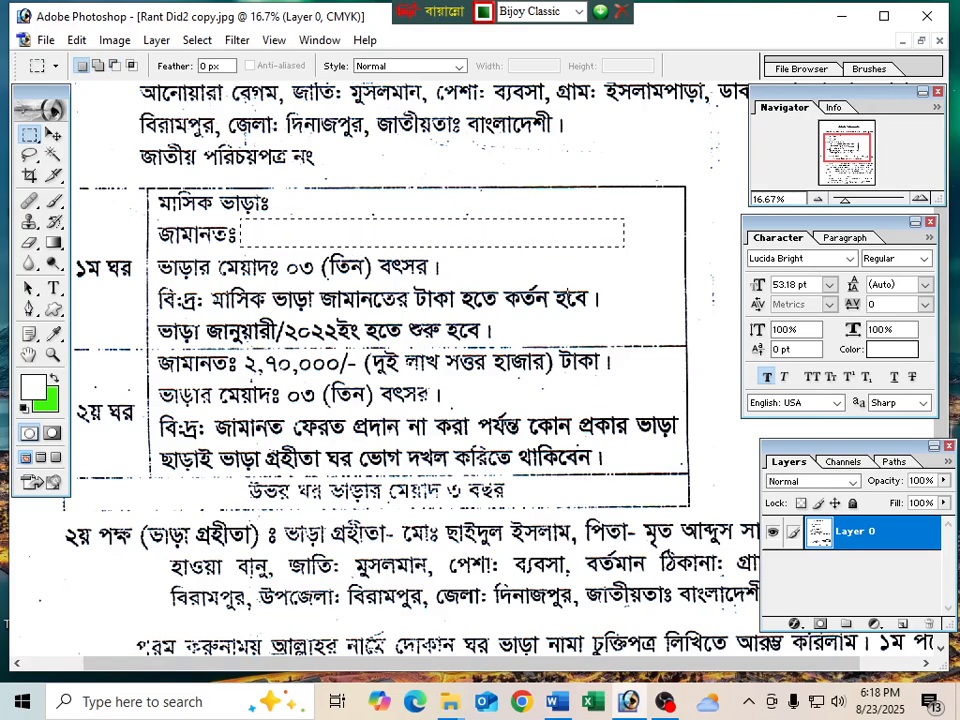
{"action": "key", "text": "ctrl+d"}
Cover the deposit amount text after জামানতঃ in the ২য় ঘর row with a white rectangular fill and deselect
{"action": "left_click_drag", "start_coordinate": [243, 349], "coordinate": [624, 377]}
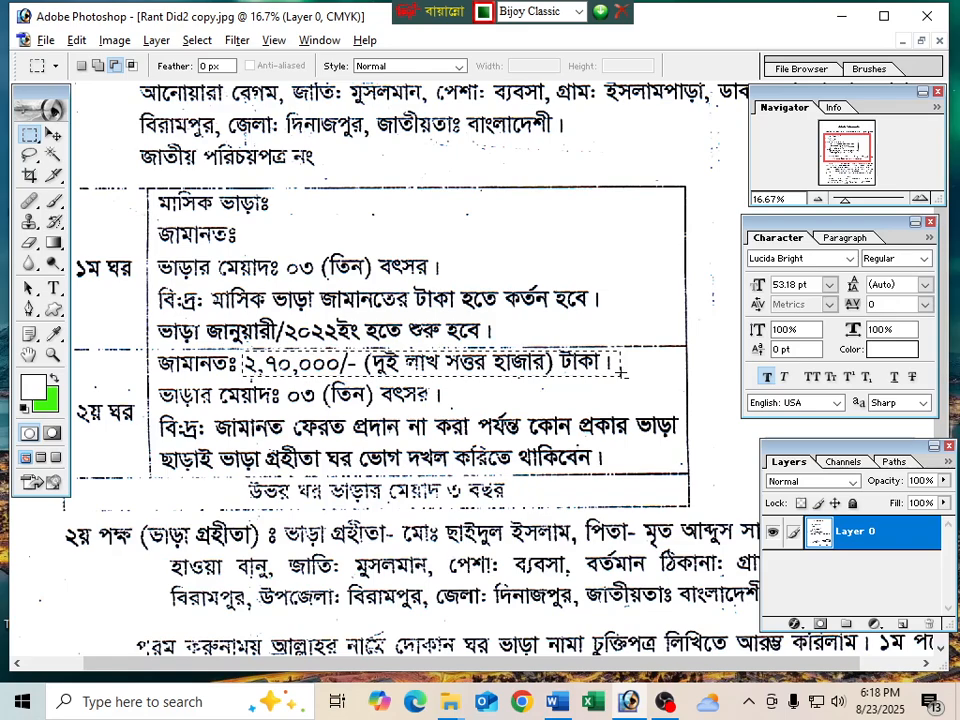
{"action": "key", "text": "alt+BackSpace"}
{"action": "key", "text": "ctrl+d"}
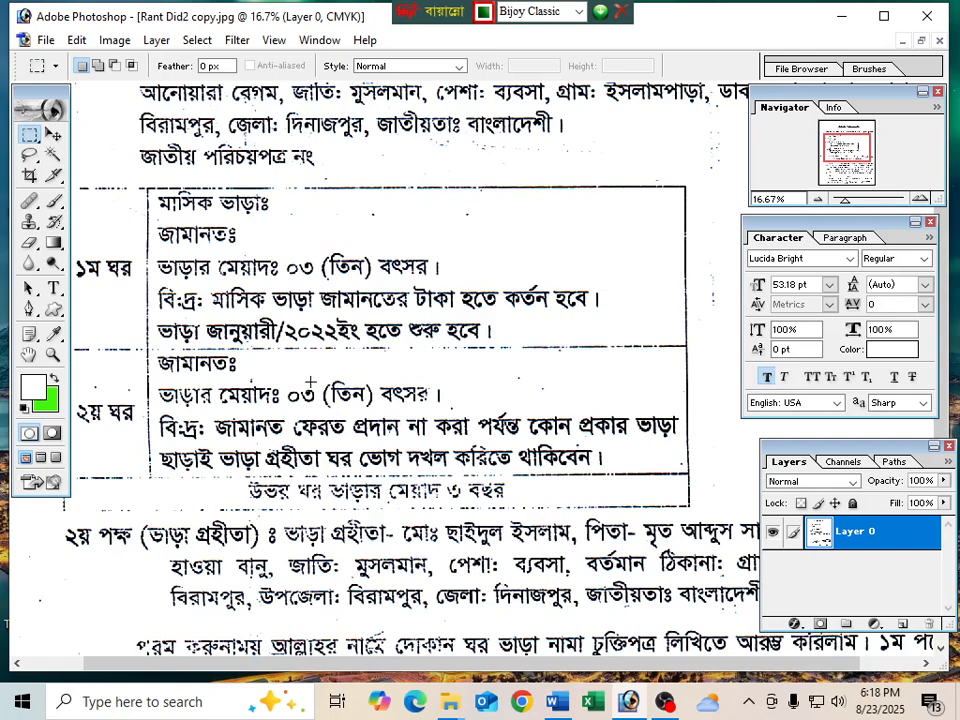
Start a horizontal text entry just after the মাসিক ভাড়াঃ label and change its text colour to near-black
{"action": "scroll", "coordinate": [310, 381], "scroll_direction": "down", "scroll_amount": 4}
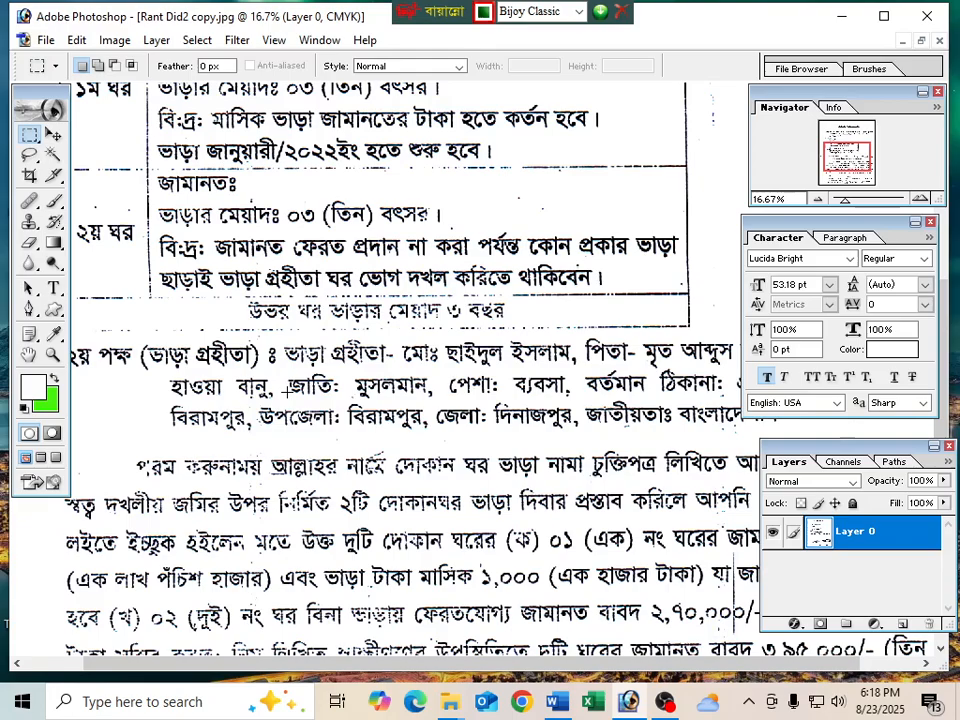
{"action": "scroll", "coordinate": [287, 398], "scroll_direction": "down", "scroll_amount": 2}
{"action": "scroll", "coordinate": [272, 408], "scroll_direction": "up", "scroll_amount": 7}
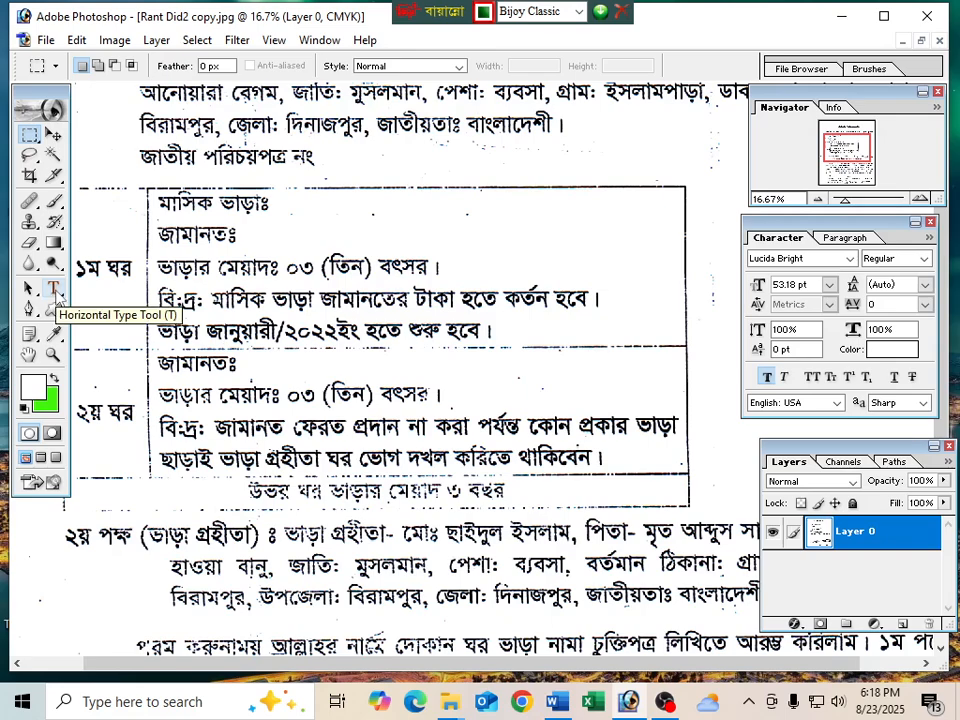
{"action": "left_click", "coordinate": [55, 289]}
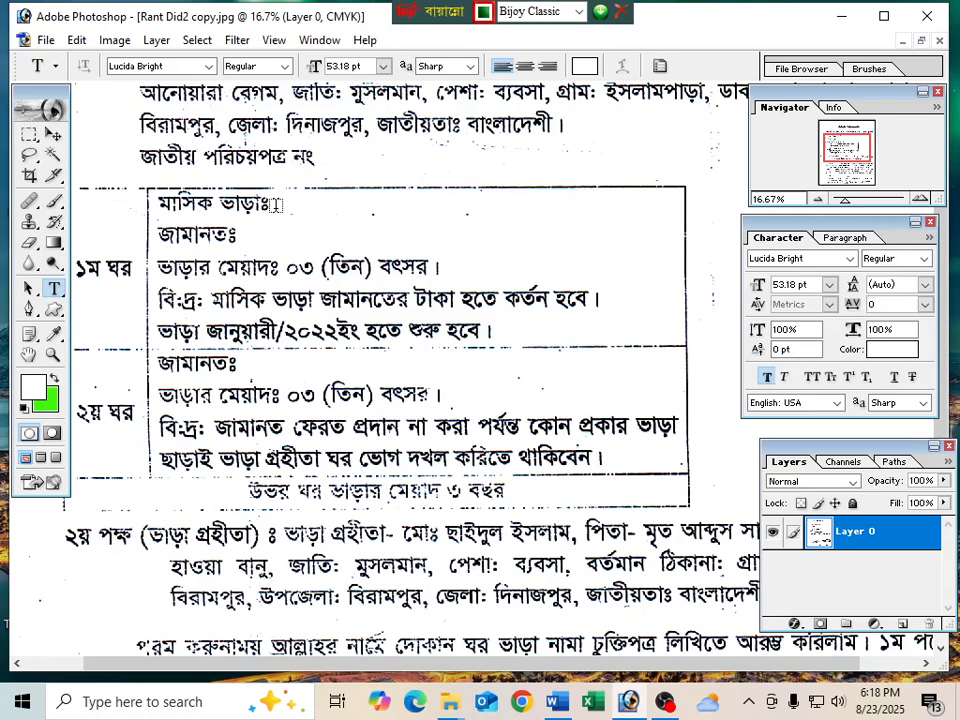
{"action": "left_click", "coordinate": [276, 204]}
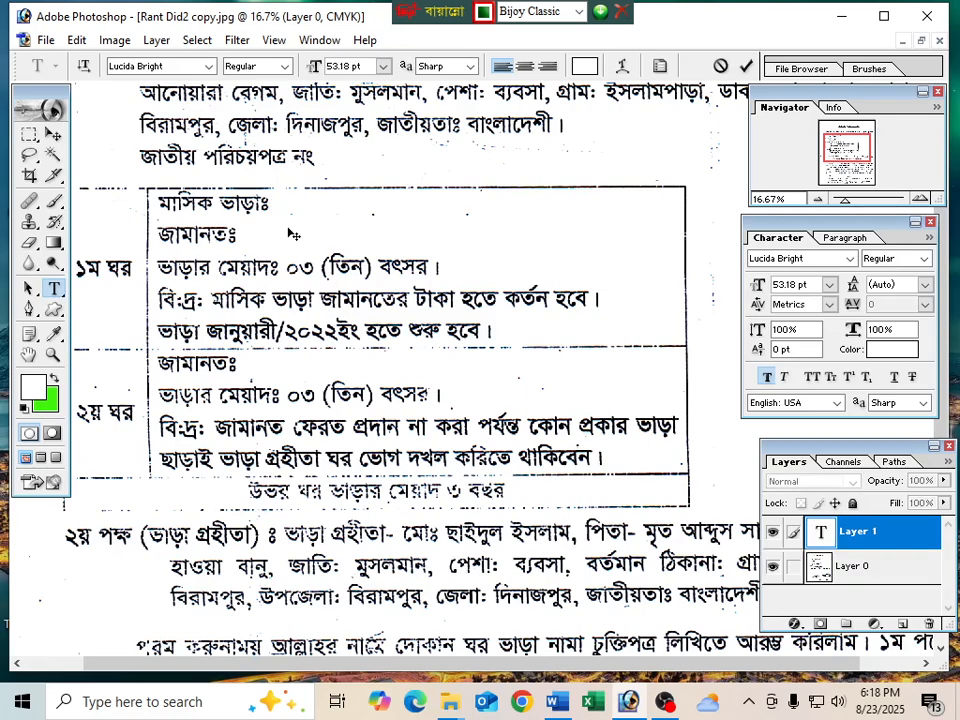
{"action": "left_click", "coordinate": [585, 66]}
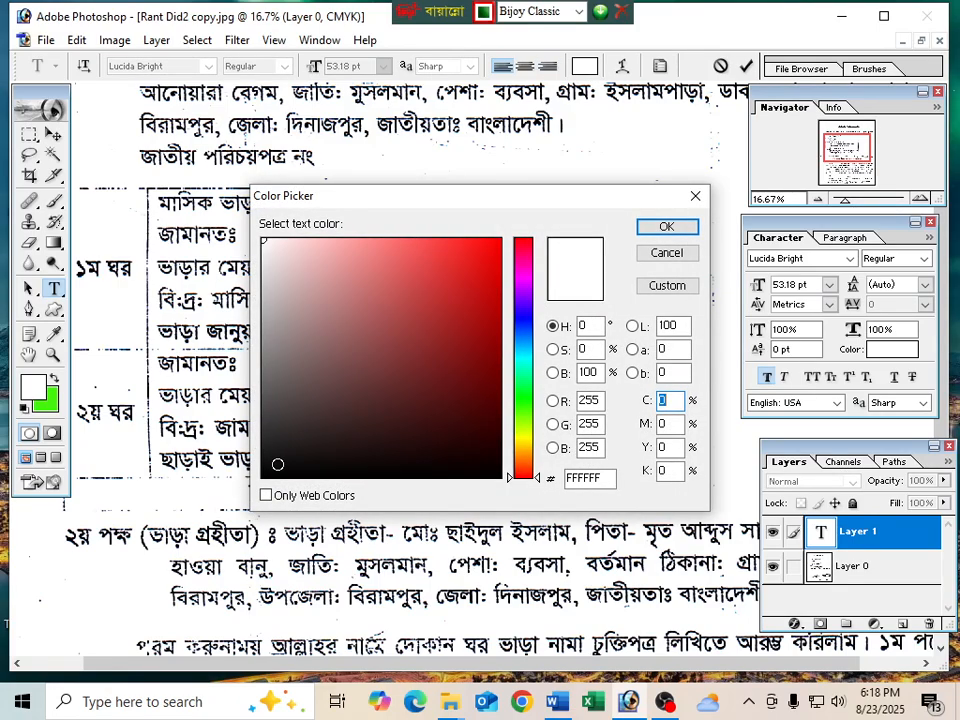
{"action": "left_click", "coordinate": [269, 444]}
{"action": "left_click", "coordinate": [664, 230]}
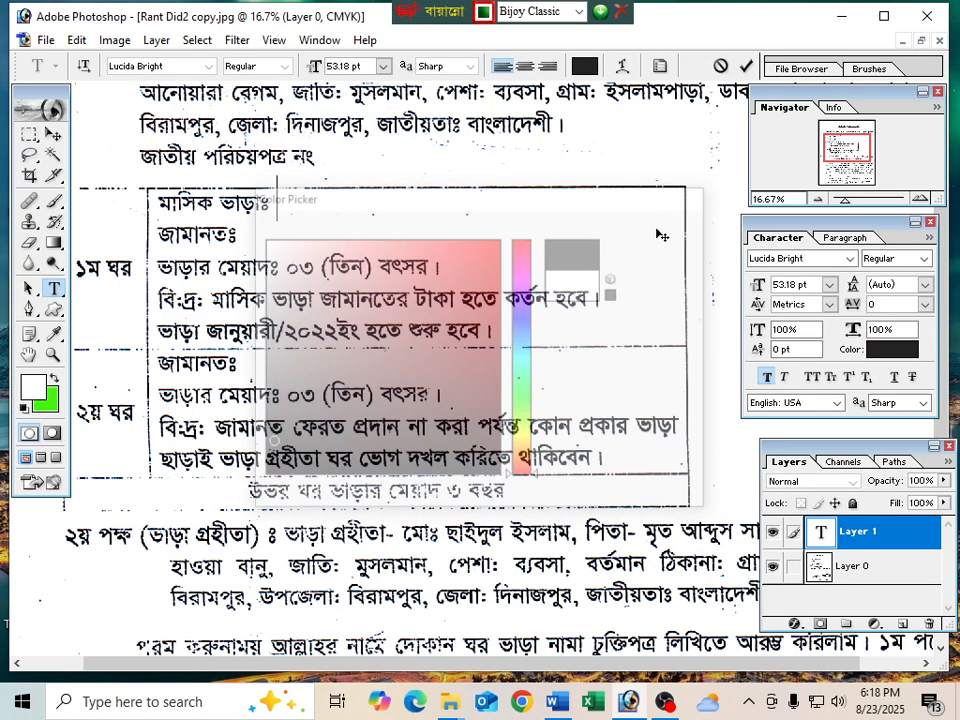
Set the new text's font to SutonnyMJ, using the English keyboard layout for the font name and returning to Bijoy Classic
{"action": "type", "text": "Z"}
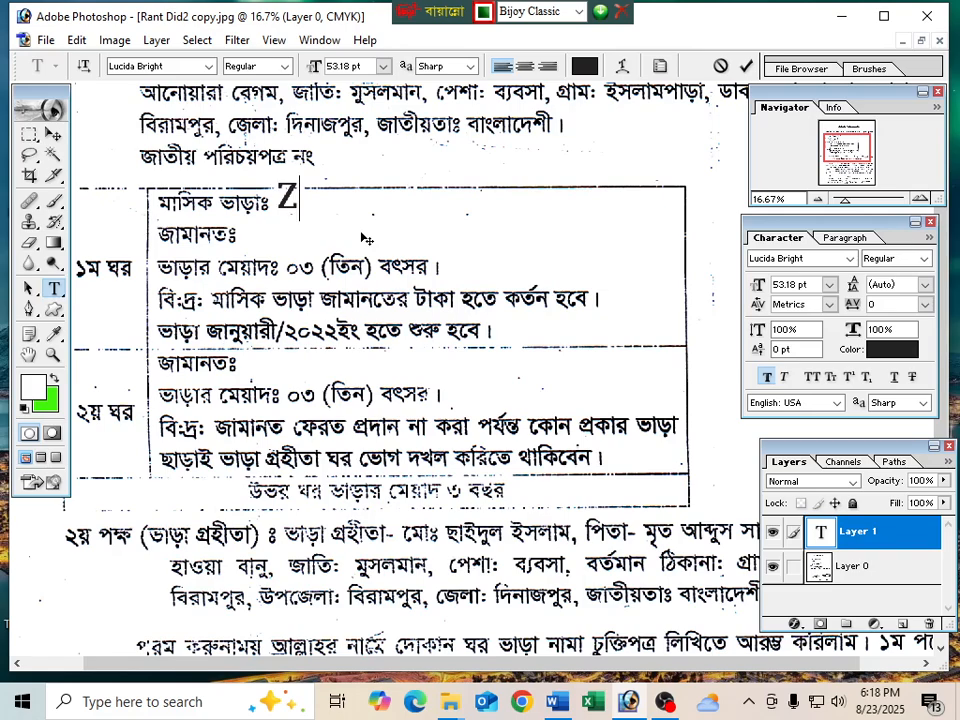
{"action": "key", "text": "BackSpace"}
{"action": "left_click", "coordinate": [160, 66]}
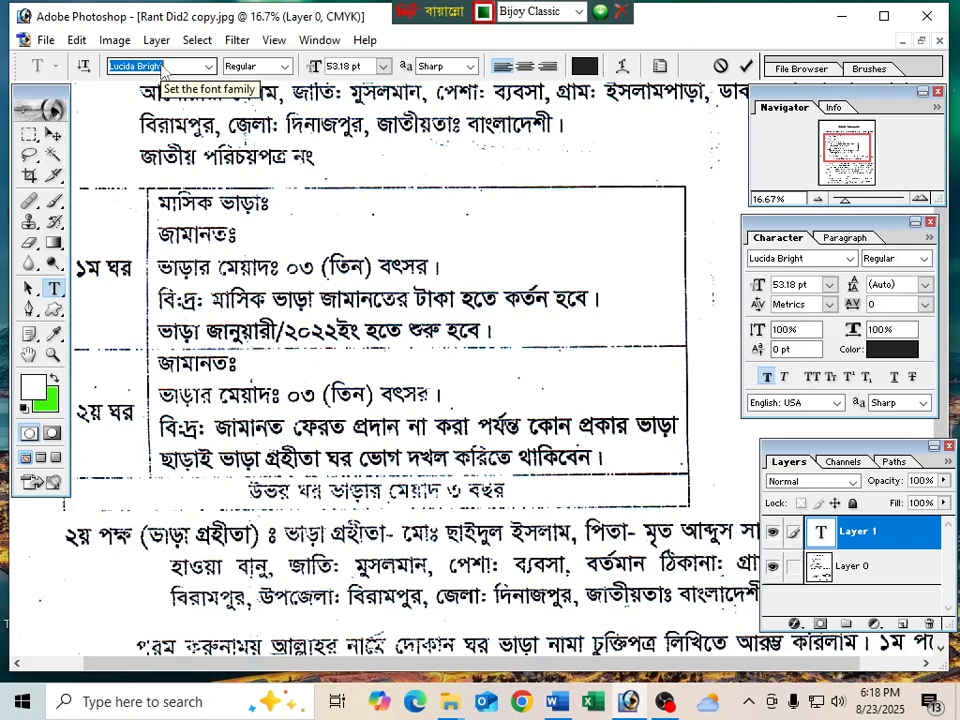
{"action": "type", "text": "y"}
{"action": "key", "text": "BackSpace"}
{"action": "key", "text": "ctrl+alt+b"}
{"action": "type", "text": "Su"}
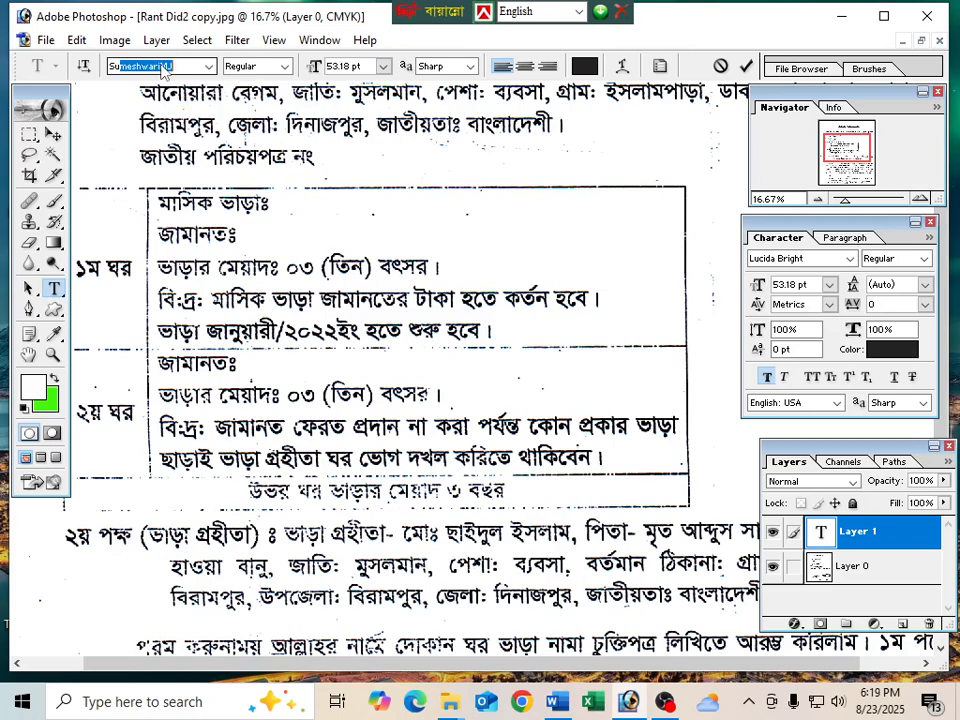
{"action": "type", "text": "tonny"}
{"action": "key", "text": "Return"}
{"action": "key", "text": "ctrl+alt+b"}
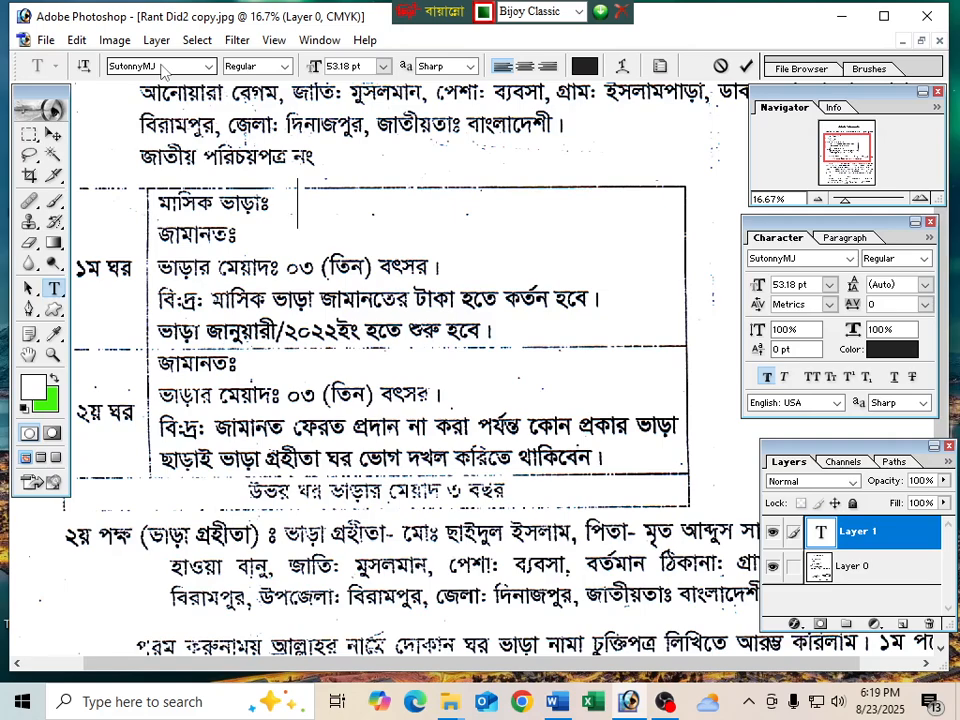
Enter the sample text কক after মাসিক ভাড়াঃ and turn off its faux bold
{"action": "type", "text": "jj"}
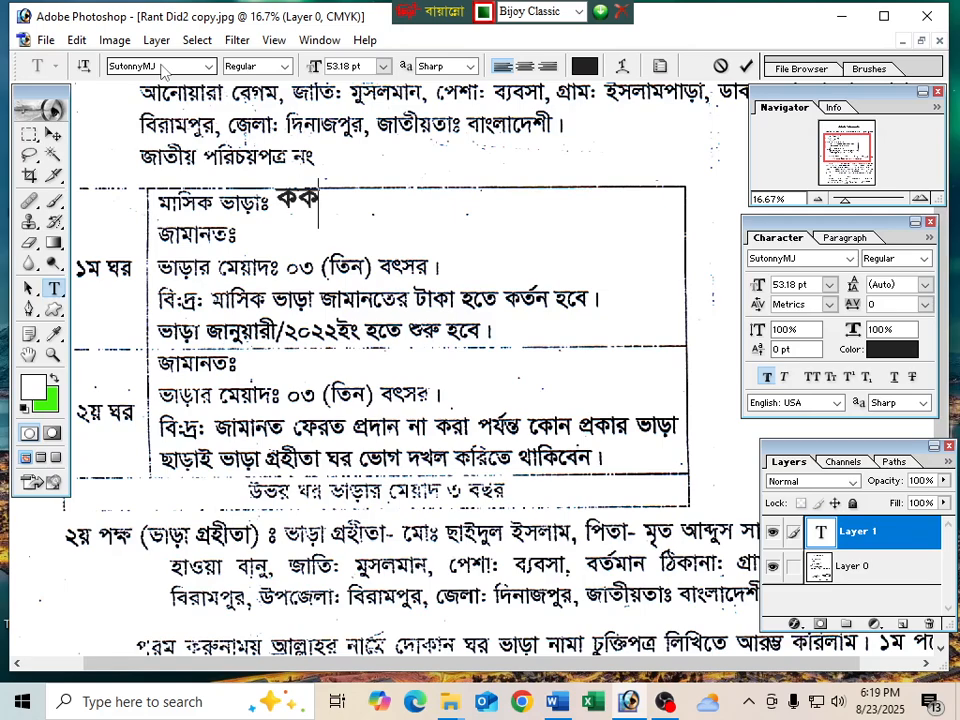
{"action": "key", "text": "shift+Left"}
{"action": "key", "text": "shift+Left"}
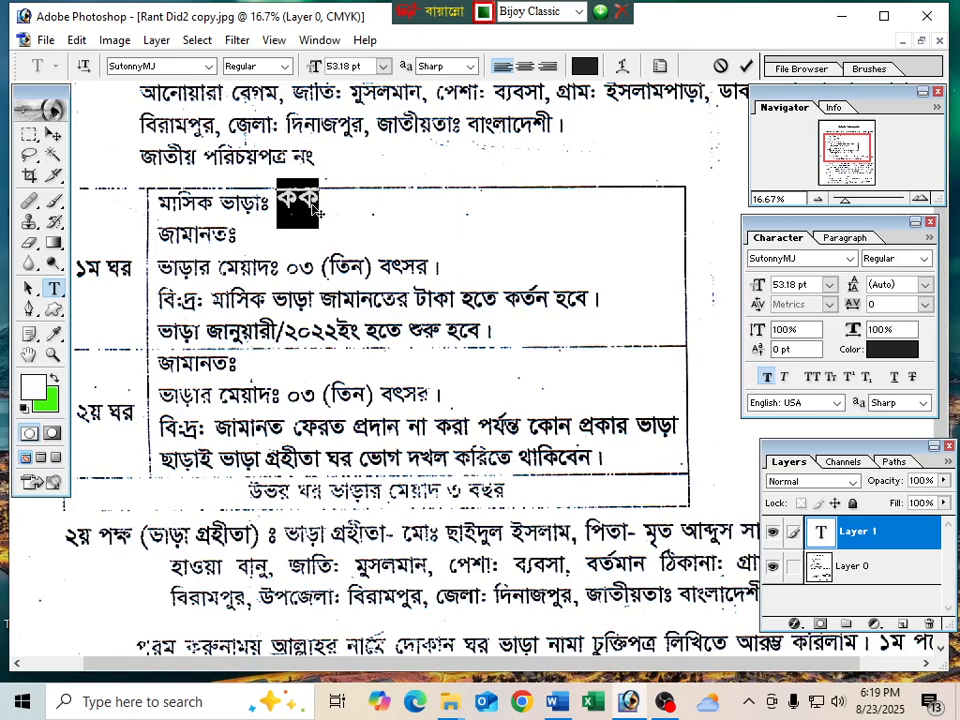
{"action": "key", "text": "ctrl+t"}
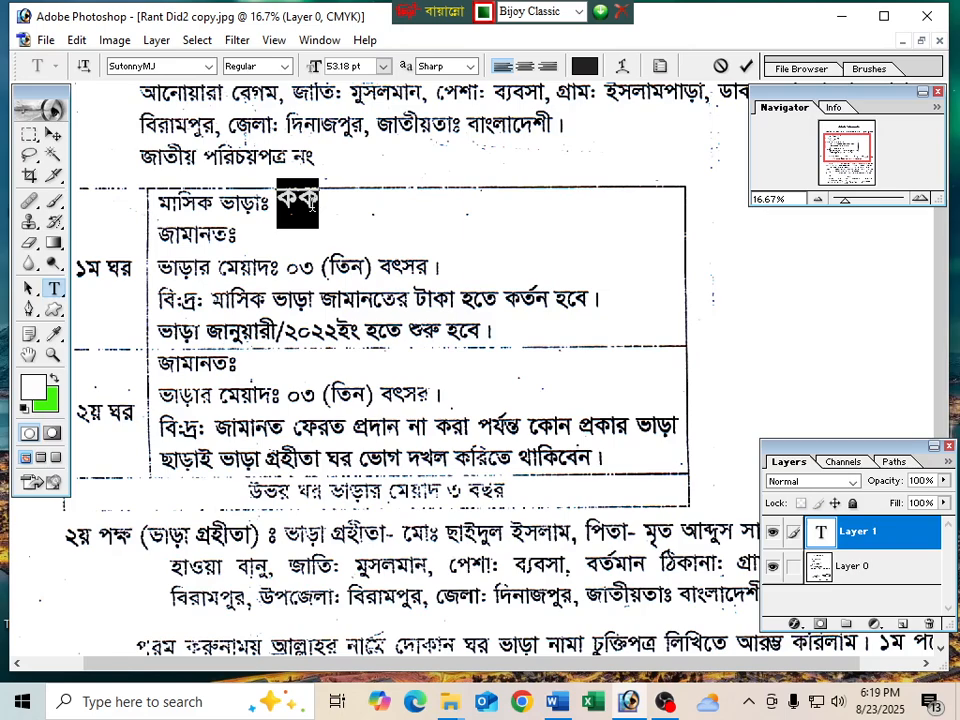
{"action": "key", "text": "ctrl+t"}
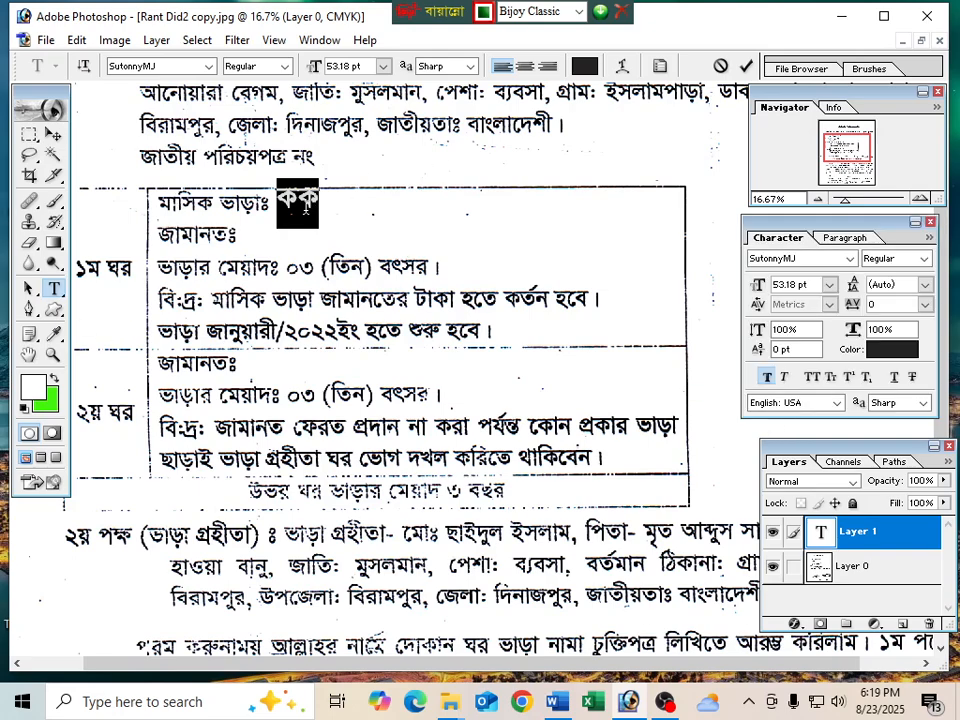
{"action": "left_click", "coordinate": [765, 378]}
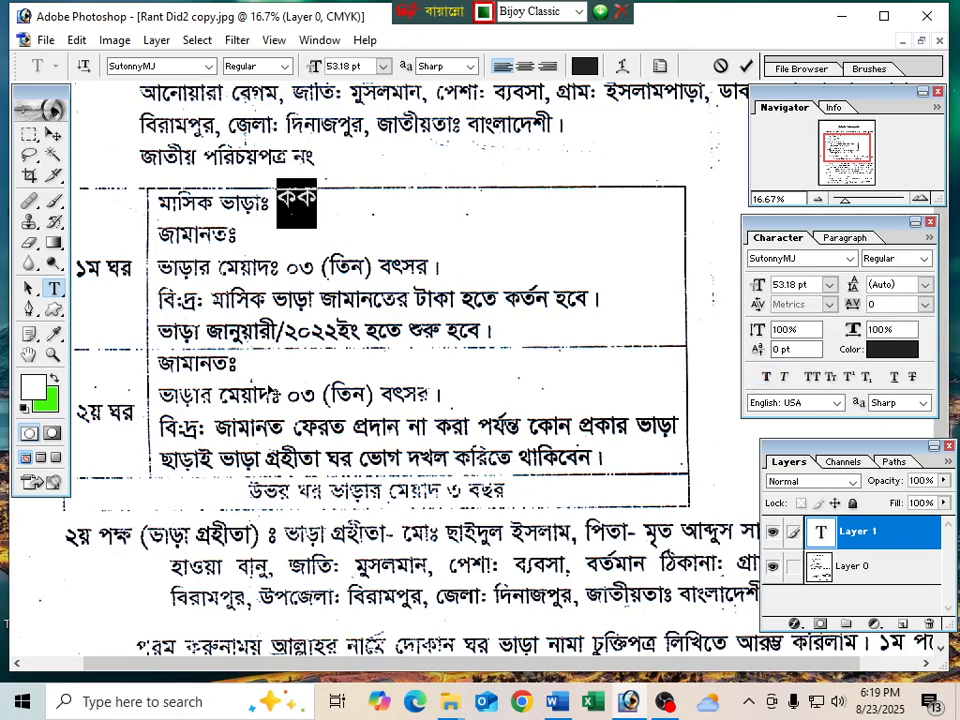
Move the কক text slightly down so it lines up with the মাসিক ভাড়াঃ label
{"action": "left_click", "coordinate": [52, 135]}
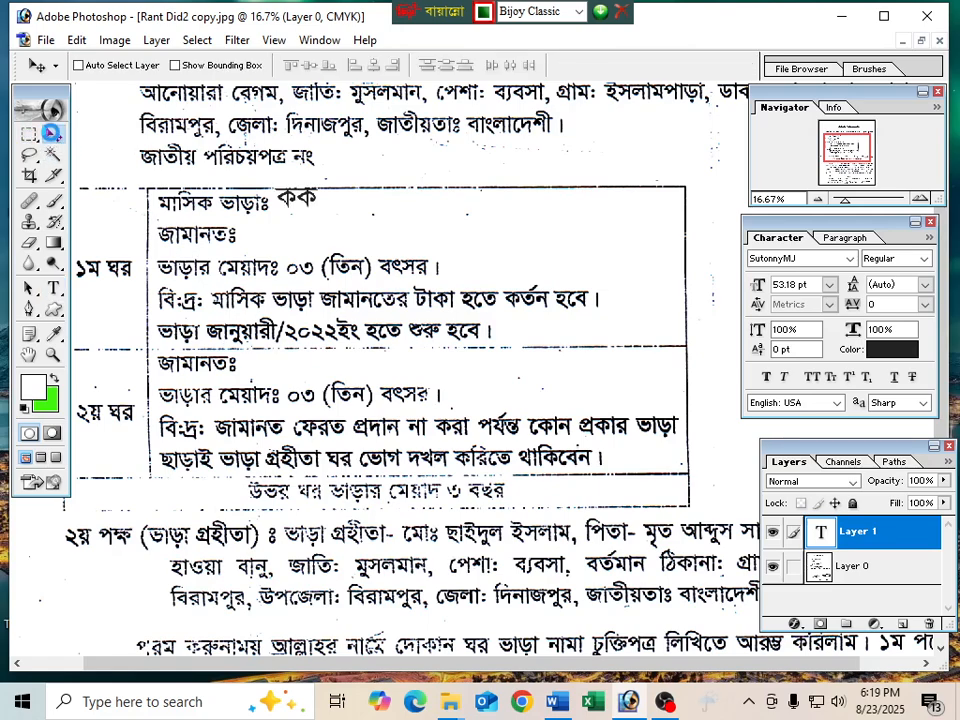
{"action": "left_click_drag", "start_coordinate": [300, 200], "coordinate": [296, 207]}
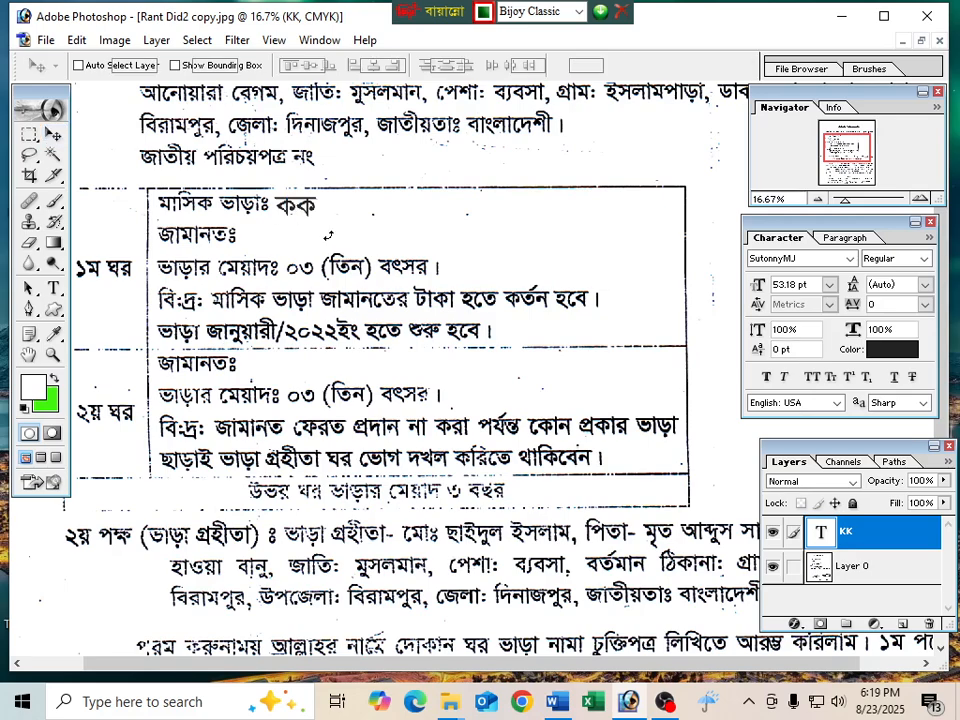
{"action": "key", "text": "ctrl+t"}
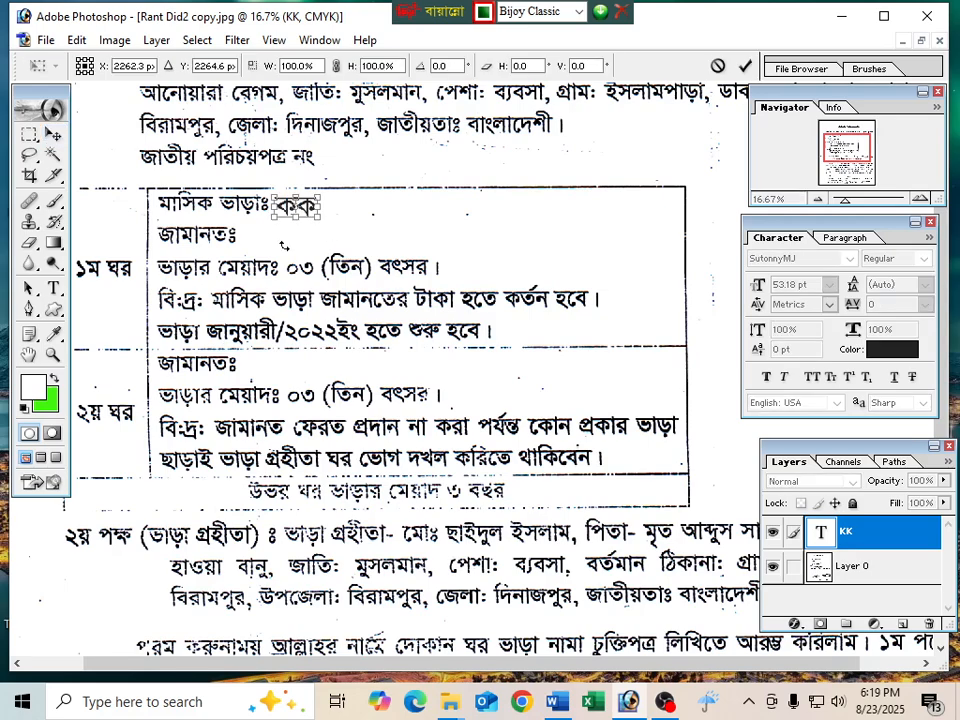
{"action": "key", "text": "Return"}
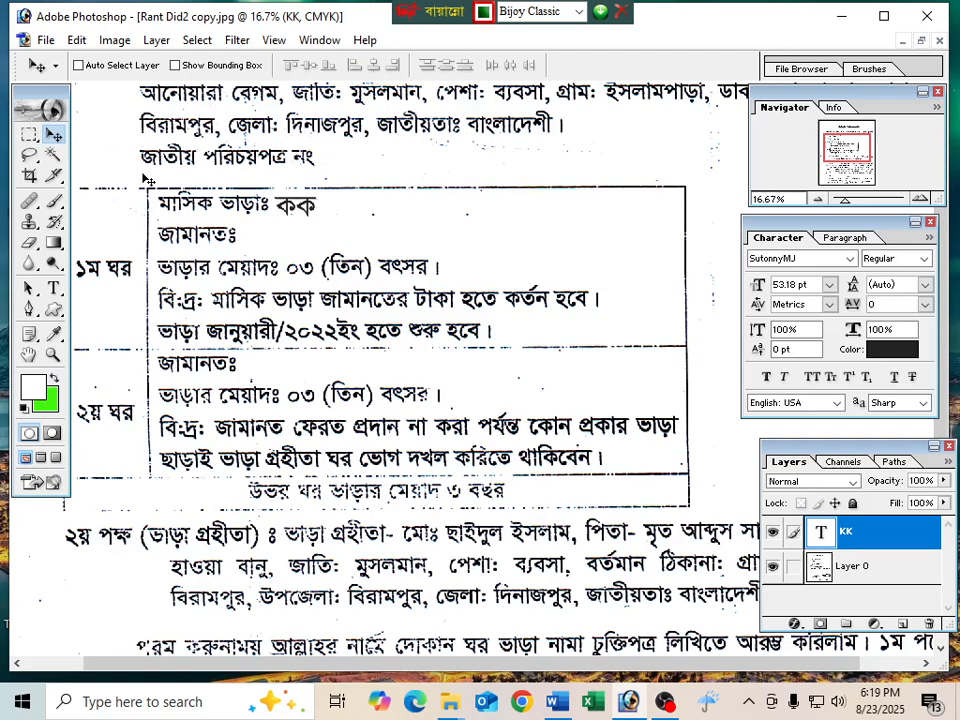
Scale the কক text down slightly with Free Transform to match the size of the neighbouring label
{"action": "key", "text": "ctrl+t"}
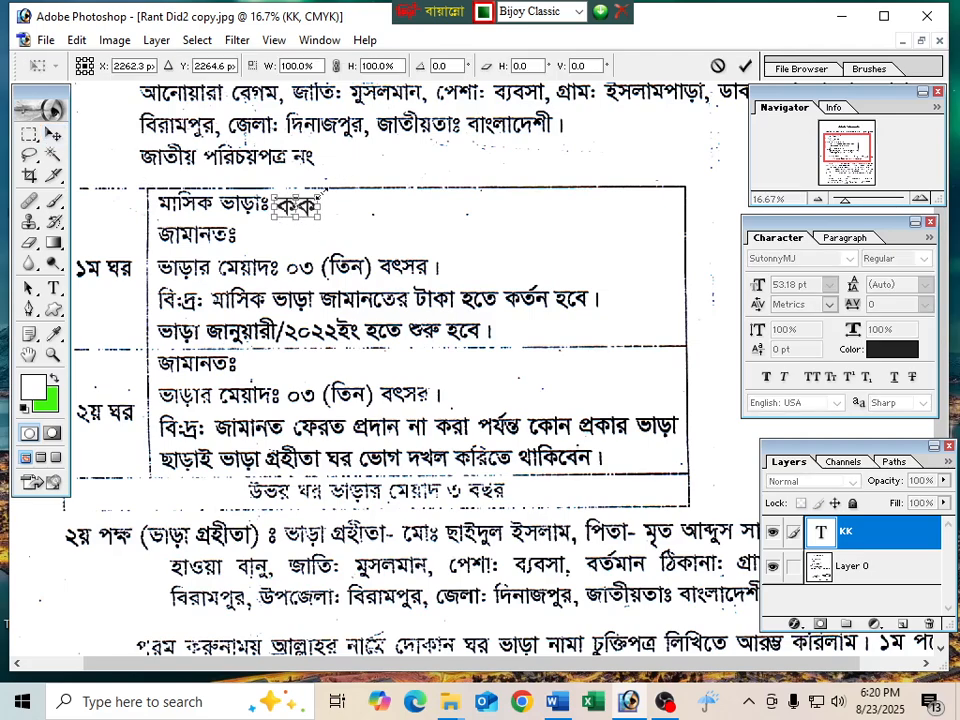
{"action": "left_click_drag", "start_coordinate": [319, 195], "coordinate": [316, 195]}
{"action": "key", "text": "Return"}
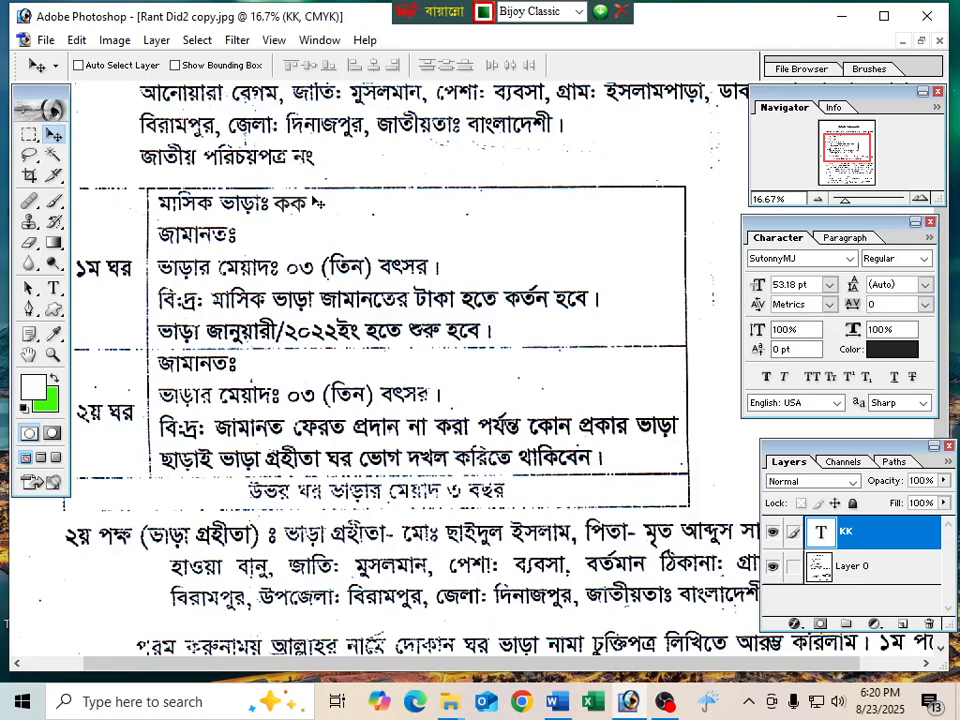
Fine-tune the কক text by shrinking it a little more with Free Transform, and compare it with the surrounding printed lines
{"action": "key", "text": "ctrl+plus"}
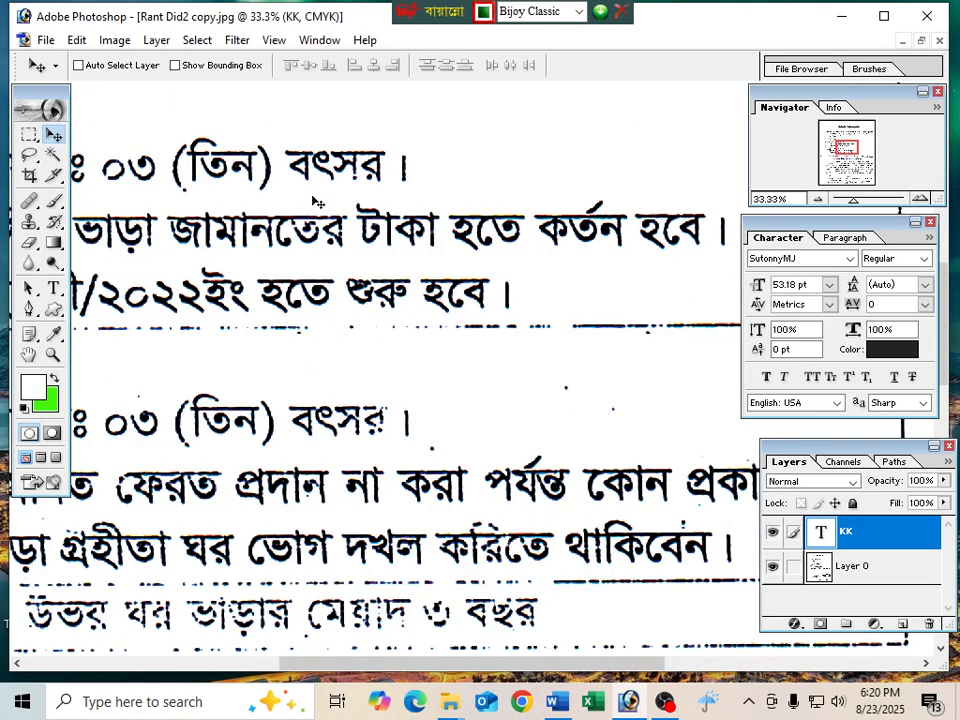
{"action": "scroll", "coordinate": [224, 336], "scroll_direction": "up", "scroll_amount": 3}
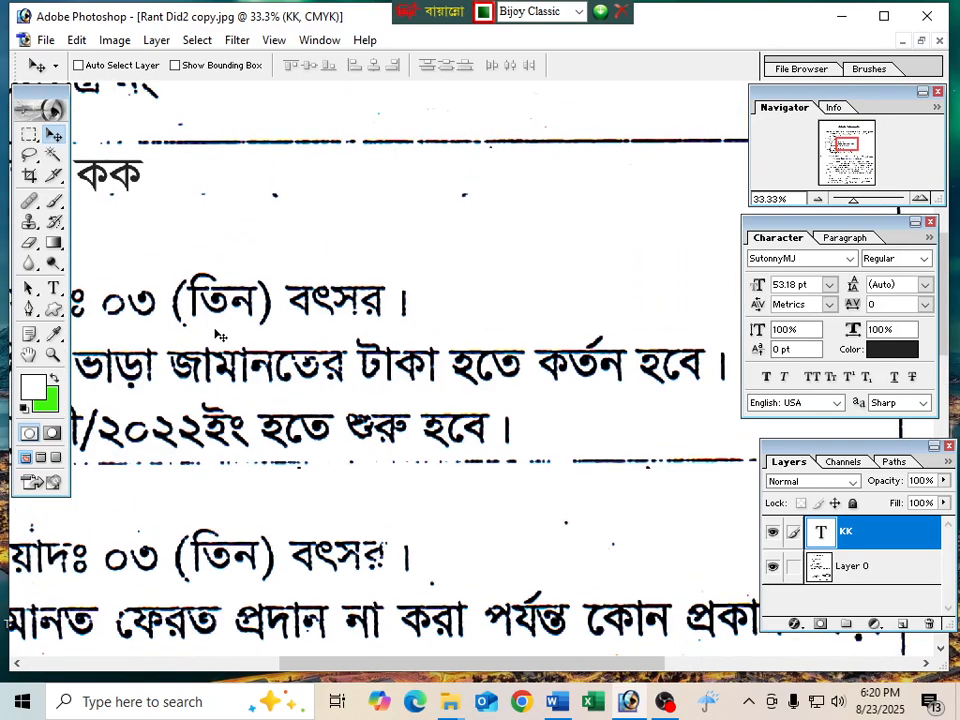
{"action": "scroll", "coordinate": [215, 491], "scroll_direction": "left", "scroll_amount": 3}
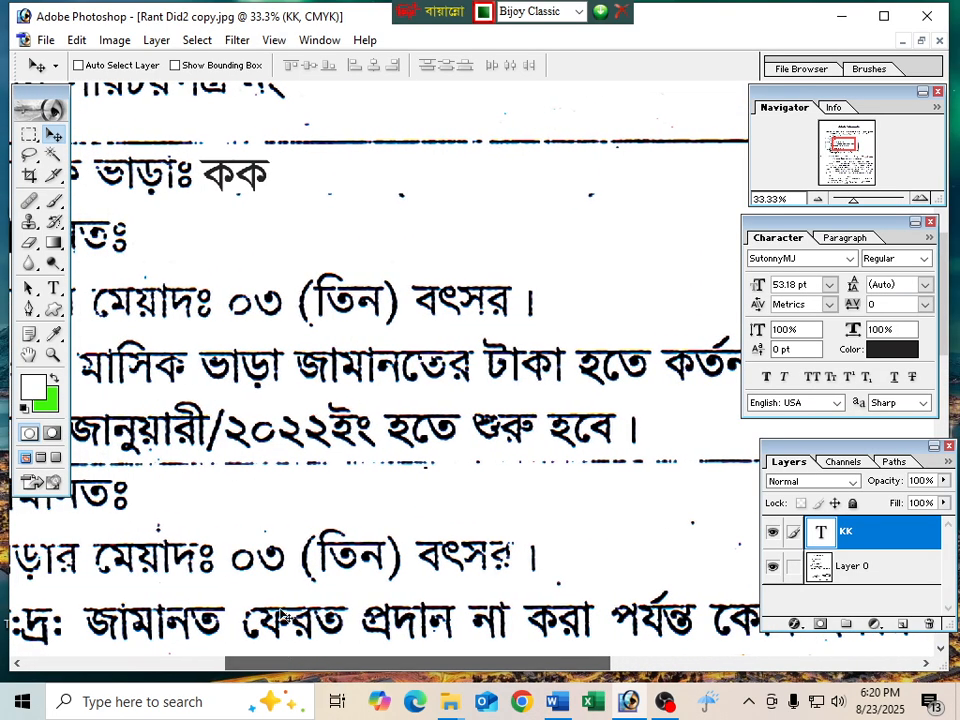
{"action": "key", "text": "ctrl+t"}
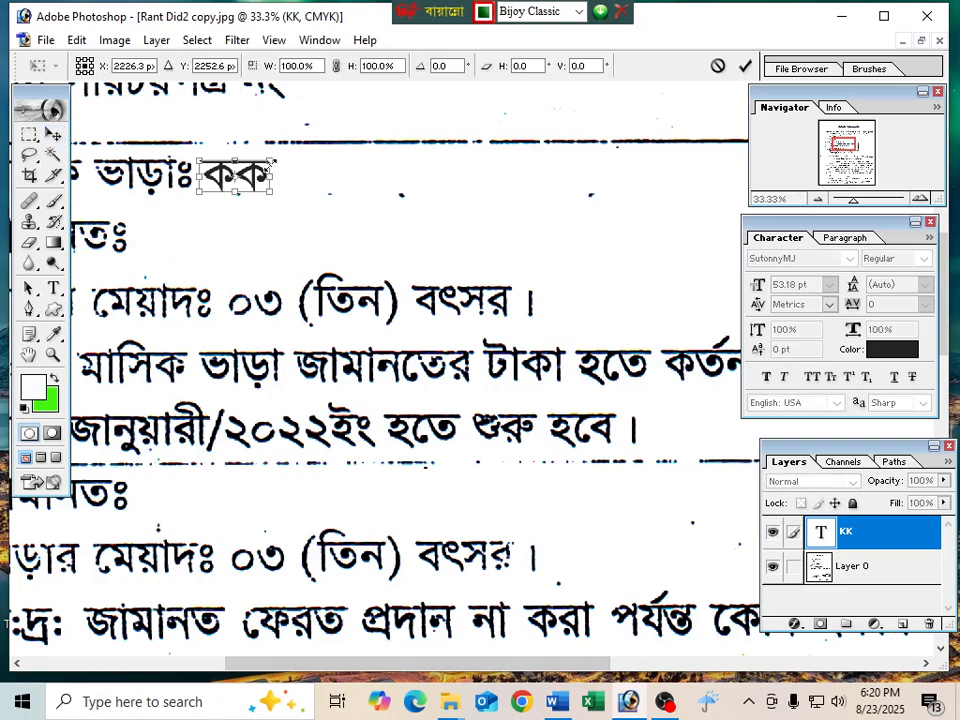
{"action": "left_click_drag", "start_coordinate": [268, 160], "coordinate": [268, 161]}
{"action": "key", "text": "Return"}
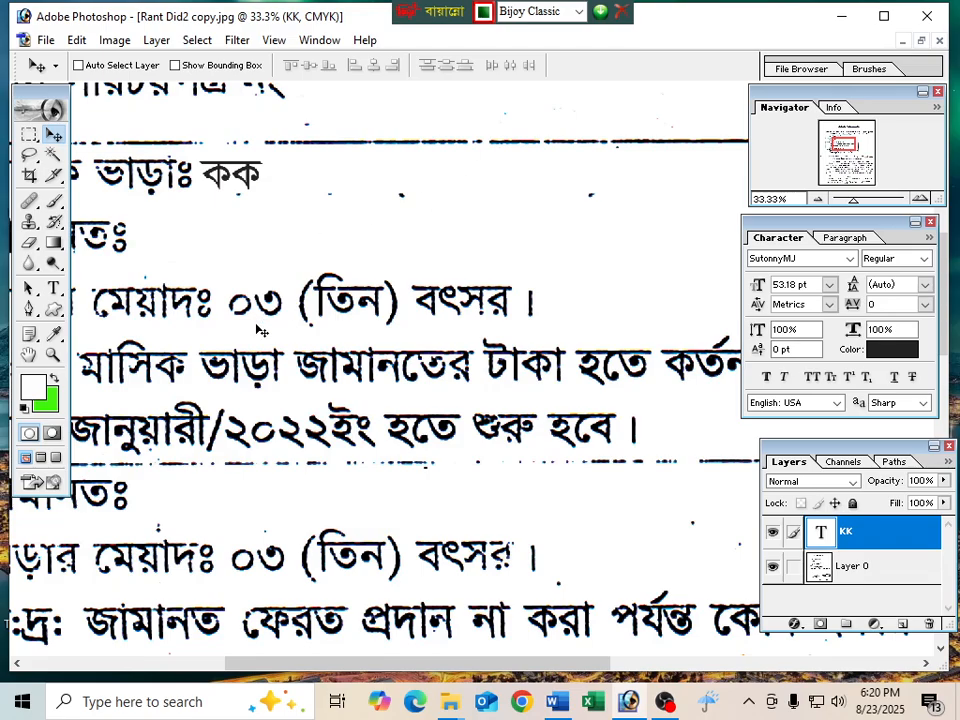
{"action": "key", "text": "ctrl+minus"}
{"action": "key", "text": "ctrl+minus"}
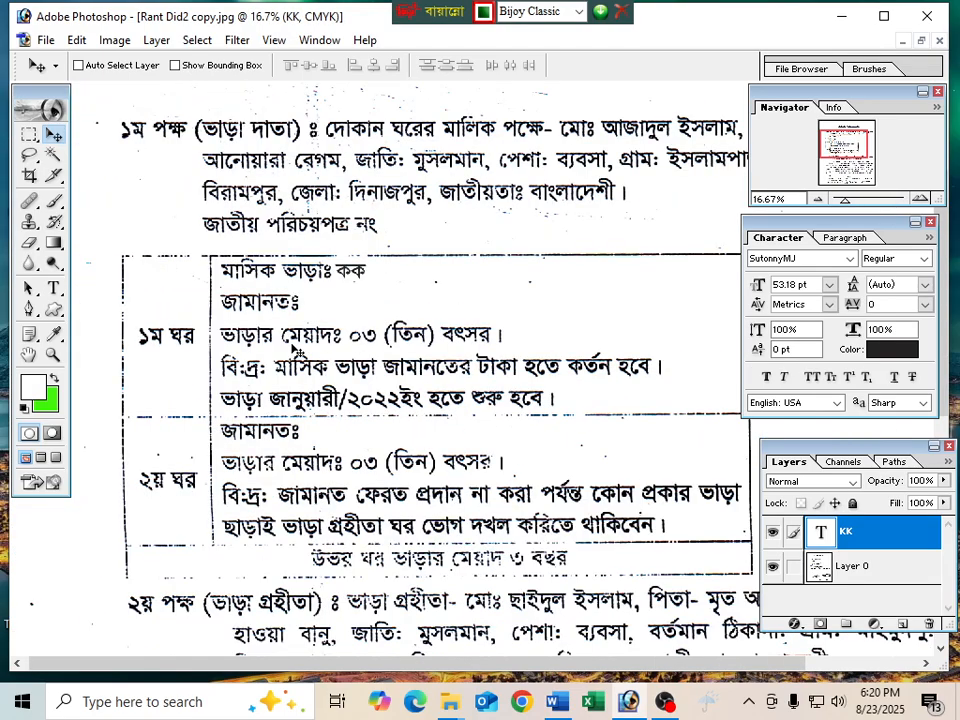
{"action": "key", "text": "ctrl+plus"}
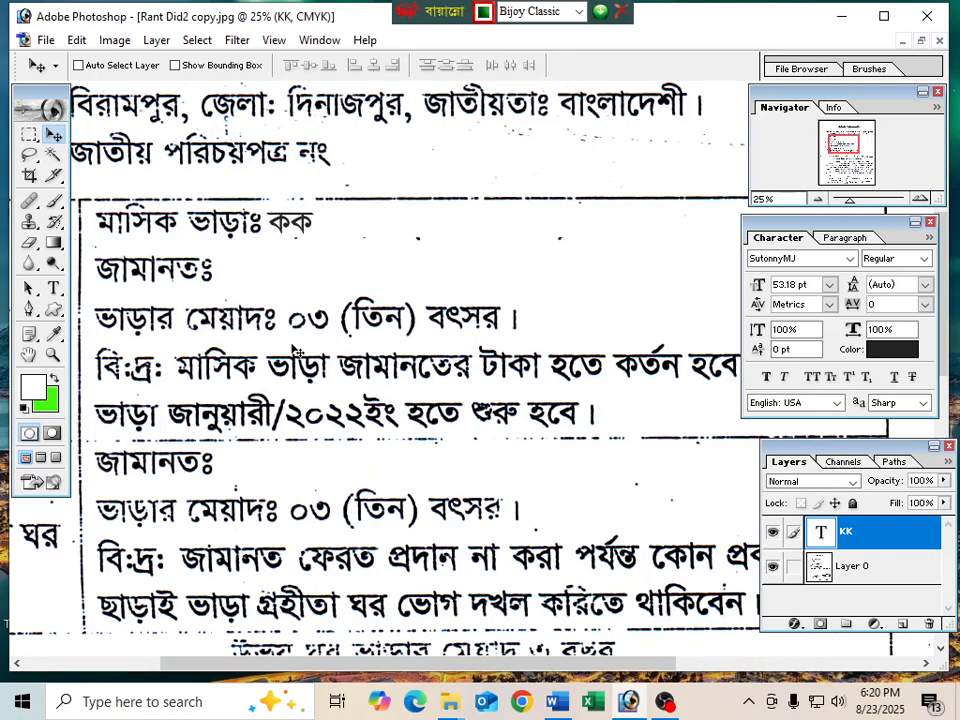
Replace the কক sample text after মাসিক ভাড়াঃ with ২,০০০/-= (দুই হাজার) টাকা।
{"action": "key", "text": "t"}
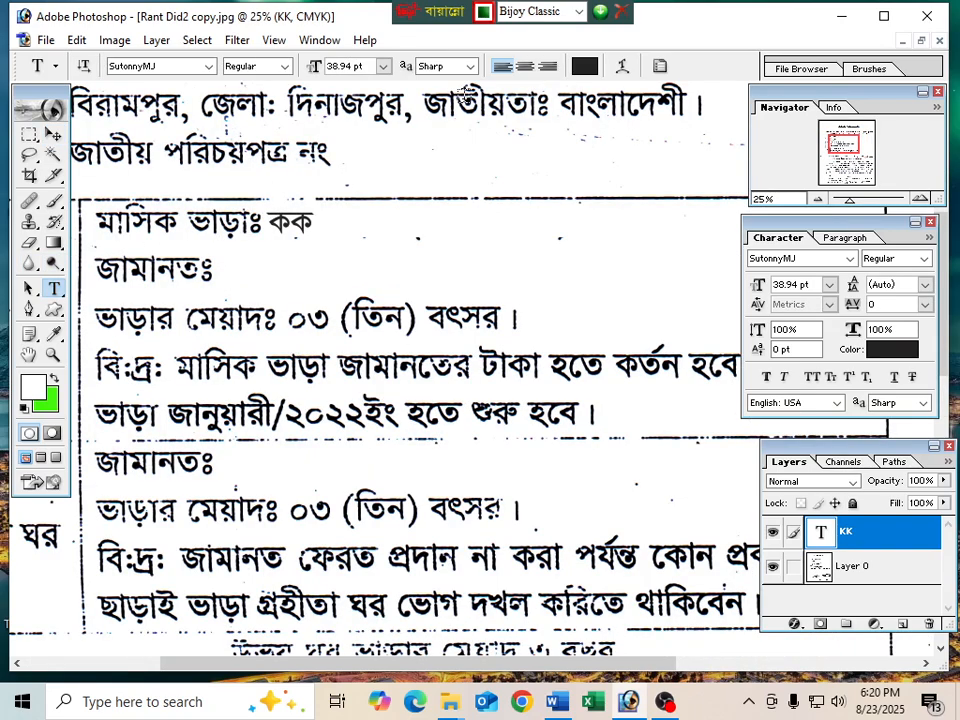
{"action": "left_click_drag", "start_coordinate": [312, 230], "coordinate": [208, 166]}
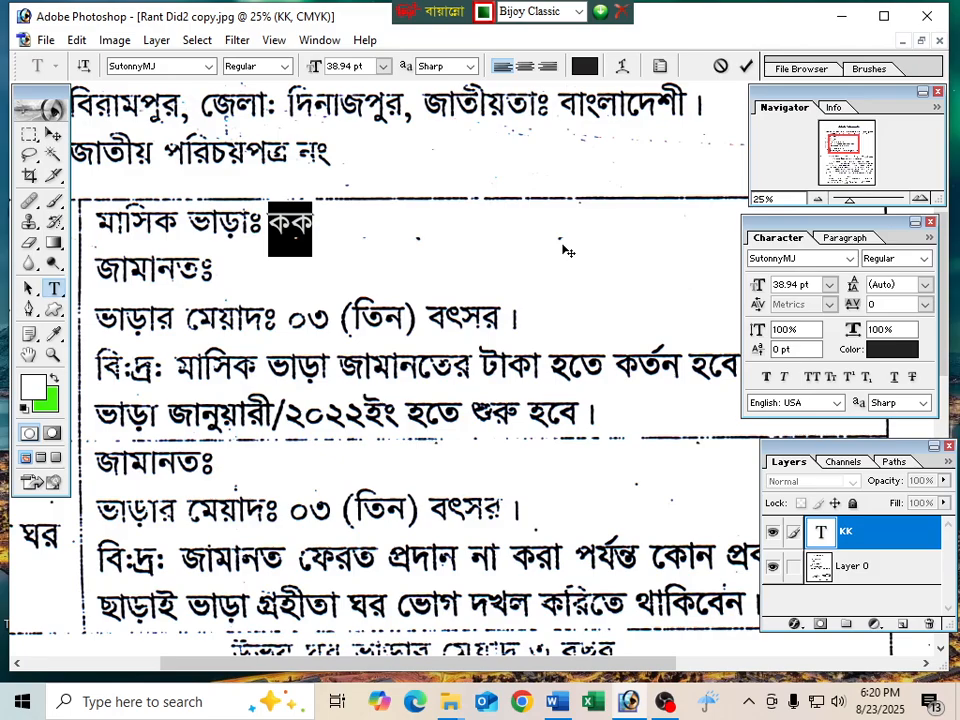
{"action": "type", "text": "২"}
{"action": "type", "text": "000/"}
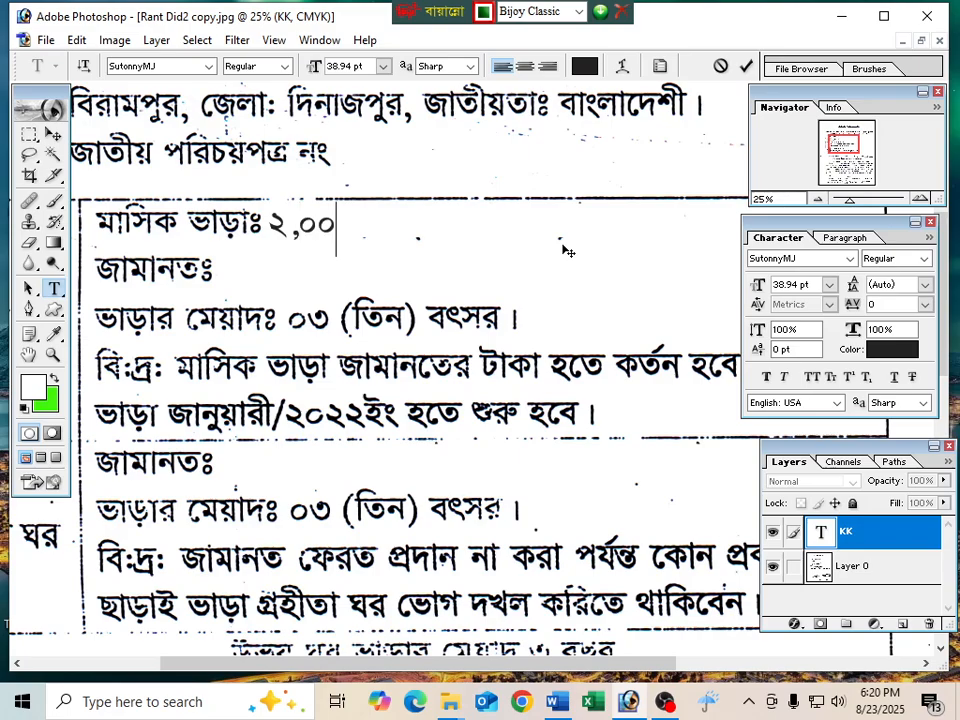
{"action": "type", "text": "-"}
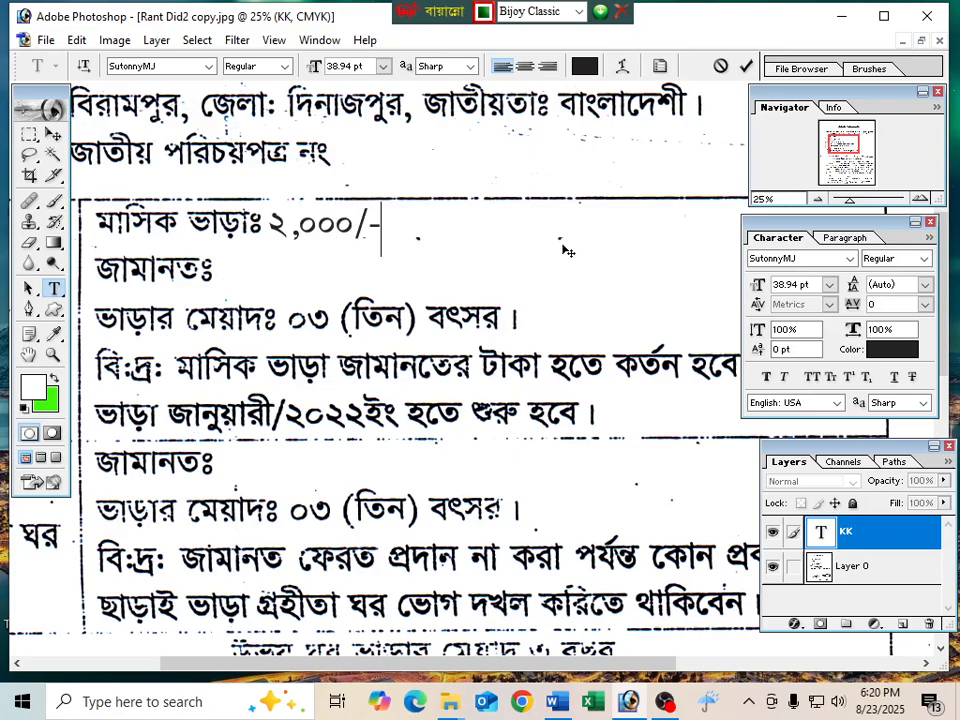
{"action": "type", "text": "= (দুই হাজার"}
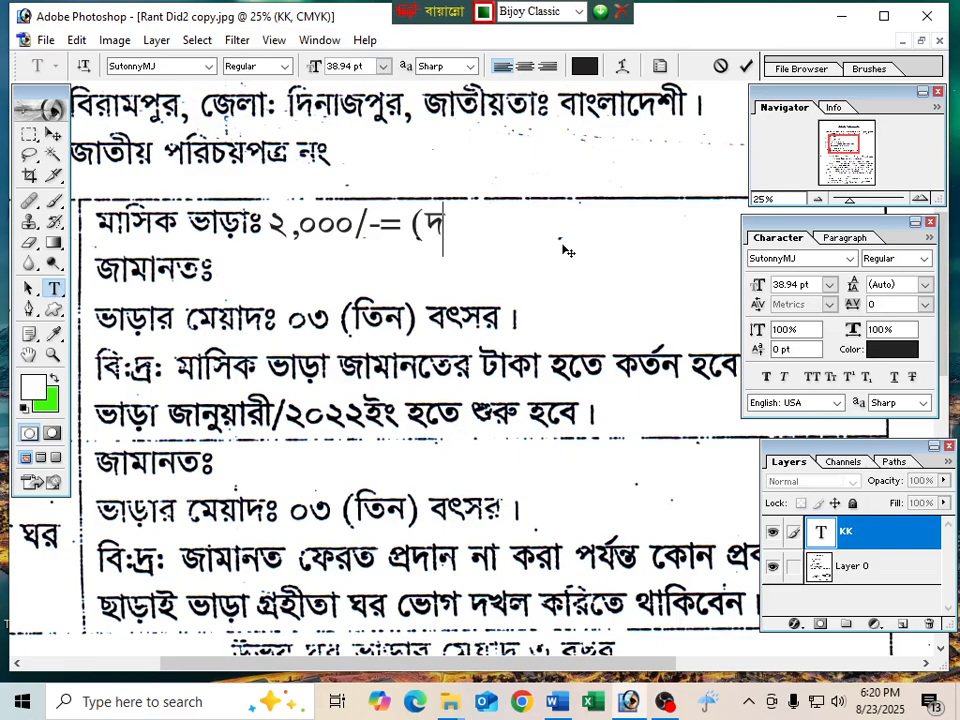
{"action": "type", "text": ") টাকা।"}
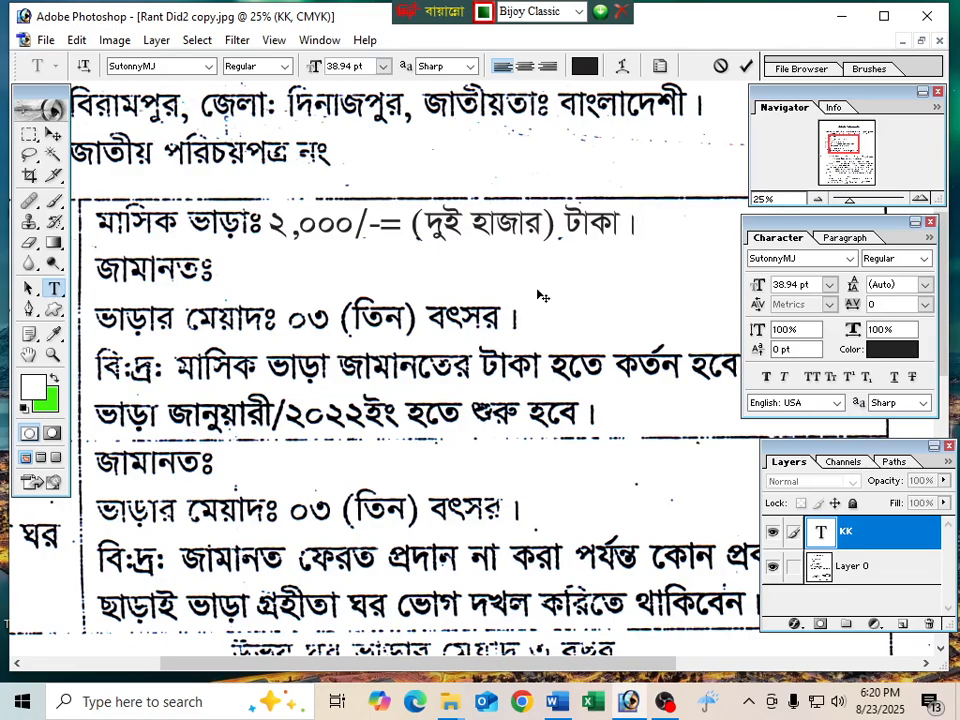
{"action": "key", "text": "ctrl+t"}
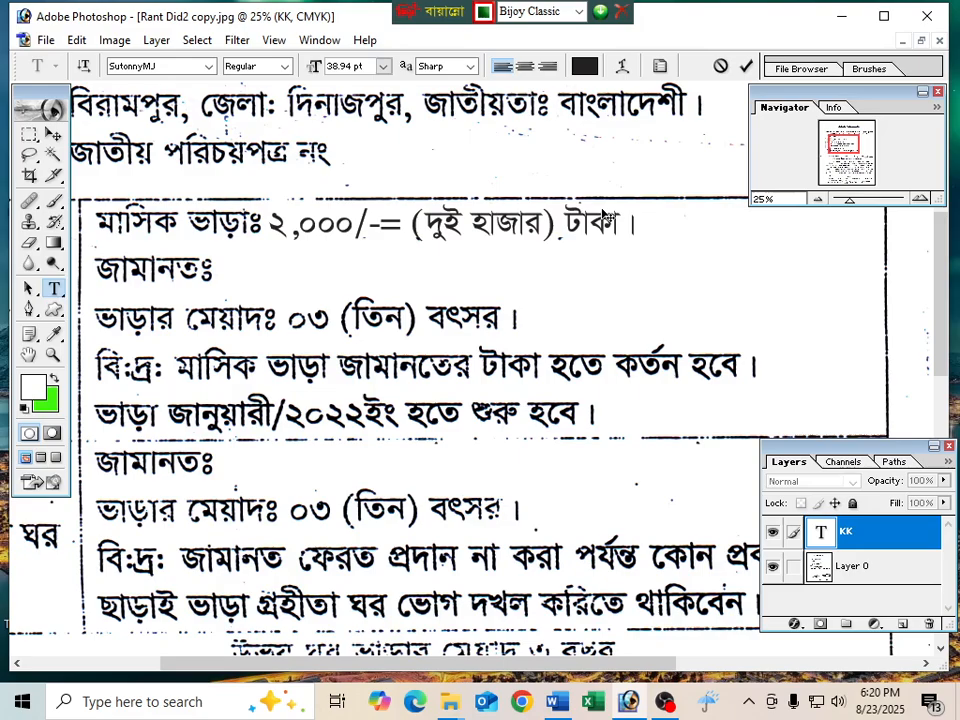
{"action": "key", "text": "ctrl+t"}
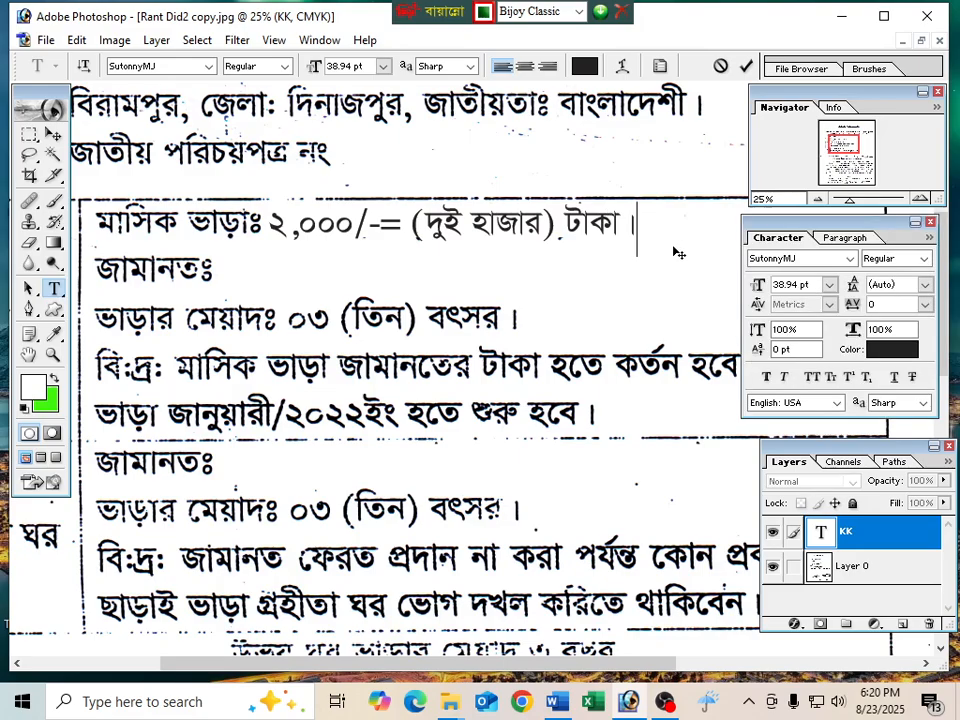
{"action": "left_click", "coordinate": [50, 133]}
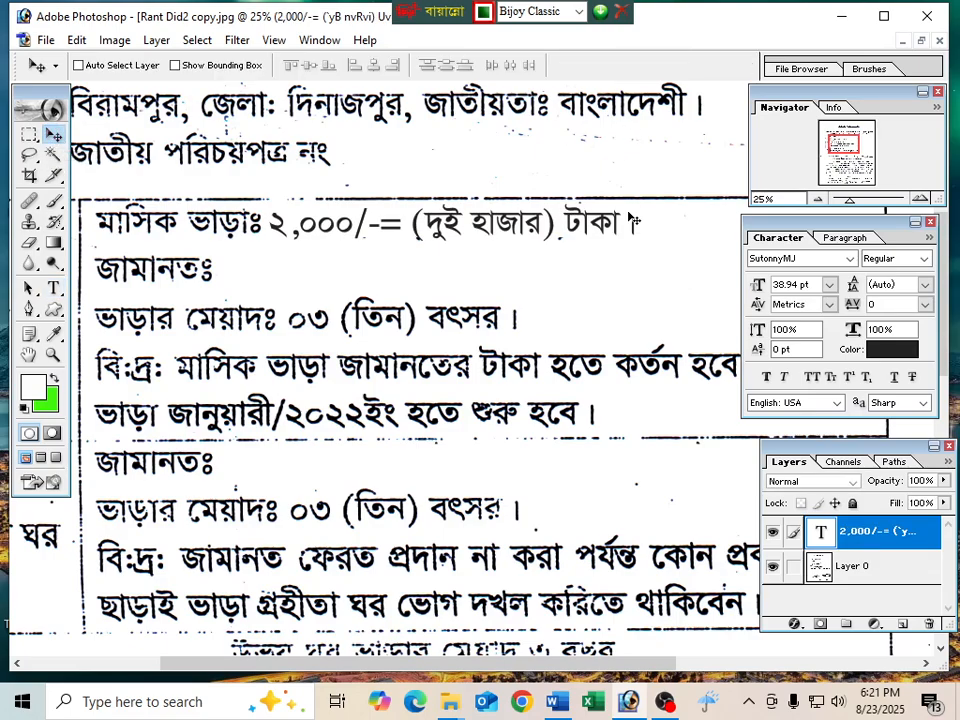
Use Free Transform to narrow the rent amount text to about 91% width and adjust its height to match the printed line
{"action": "key", "text": "ctrl+t"}
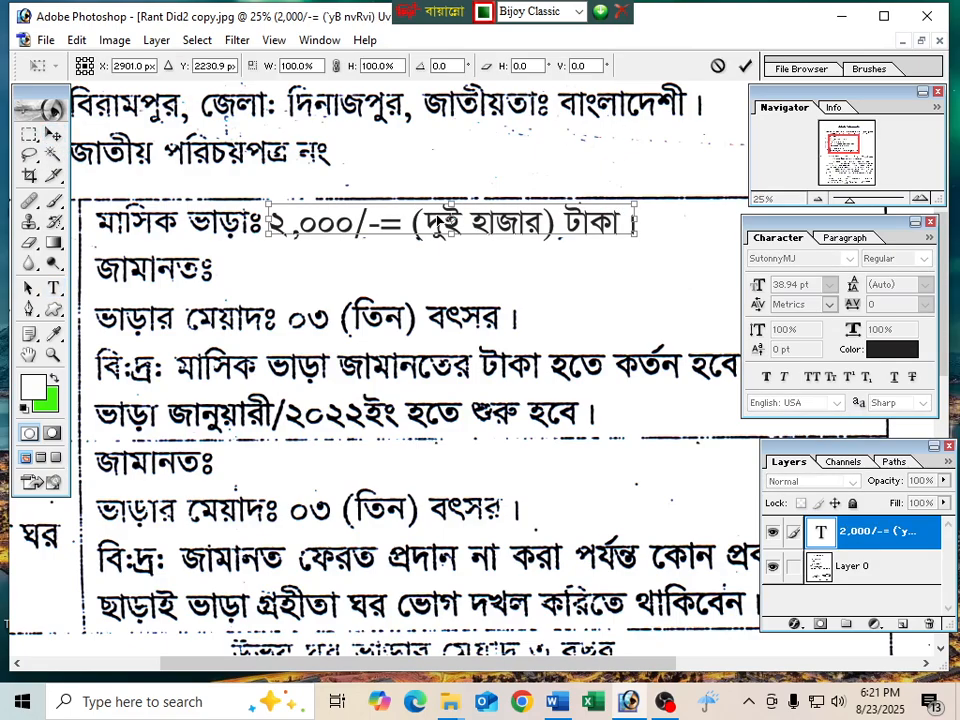
{"action": "left_click_drag", "start_coordinate": [449, 201], "coordinate": [449, 199]}
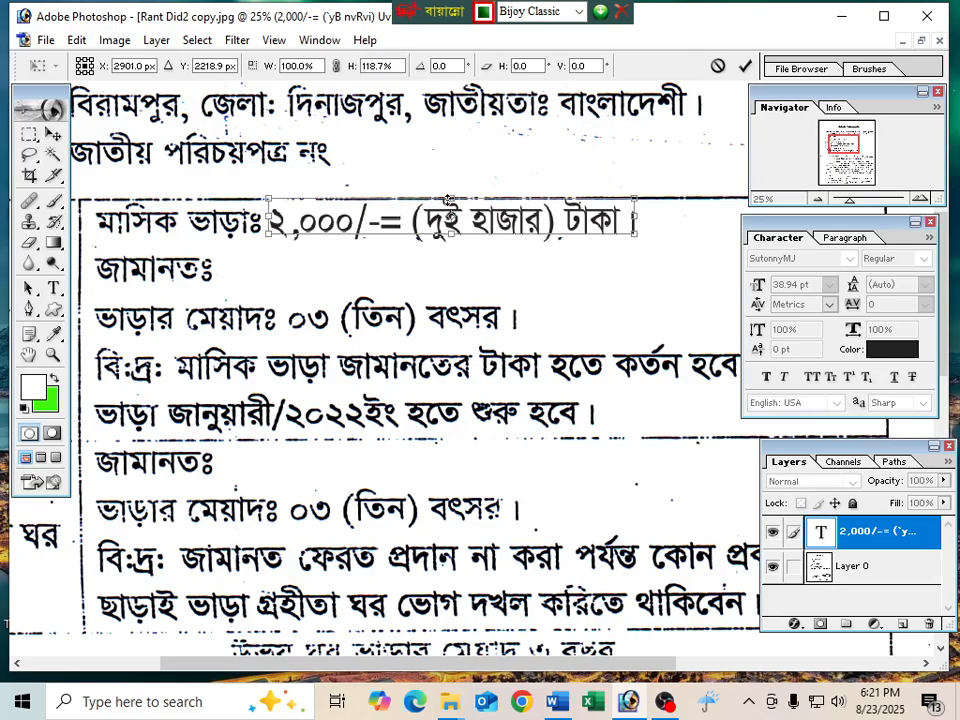
{"action": "left_click_drag", "start_coordinate": [633, 218], "coordinate": [601, 215]}
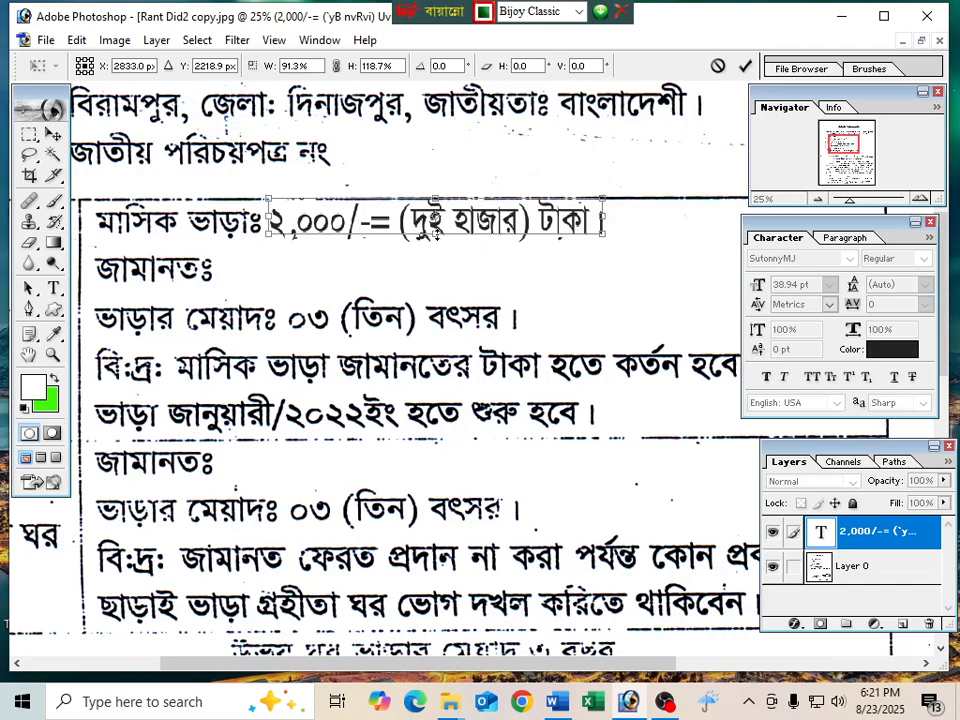
{"action": "left_click_drag", "start_coordinate": [436, 234], "coordinate": [436, 229]}
{"action": "key", "text": "Return"}
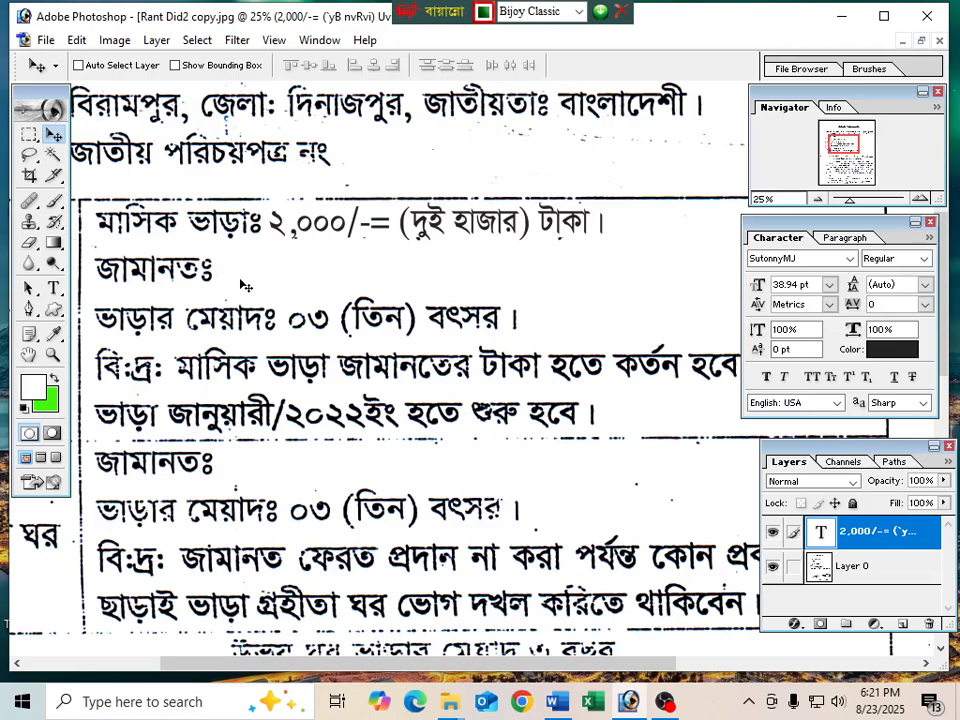
Duplicate the rent amount text and align a single copy after the first জামানতঃ label
{"action": "left_click", "coordinate": [55, 288]}
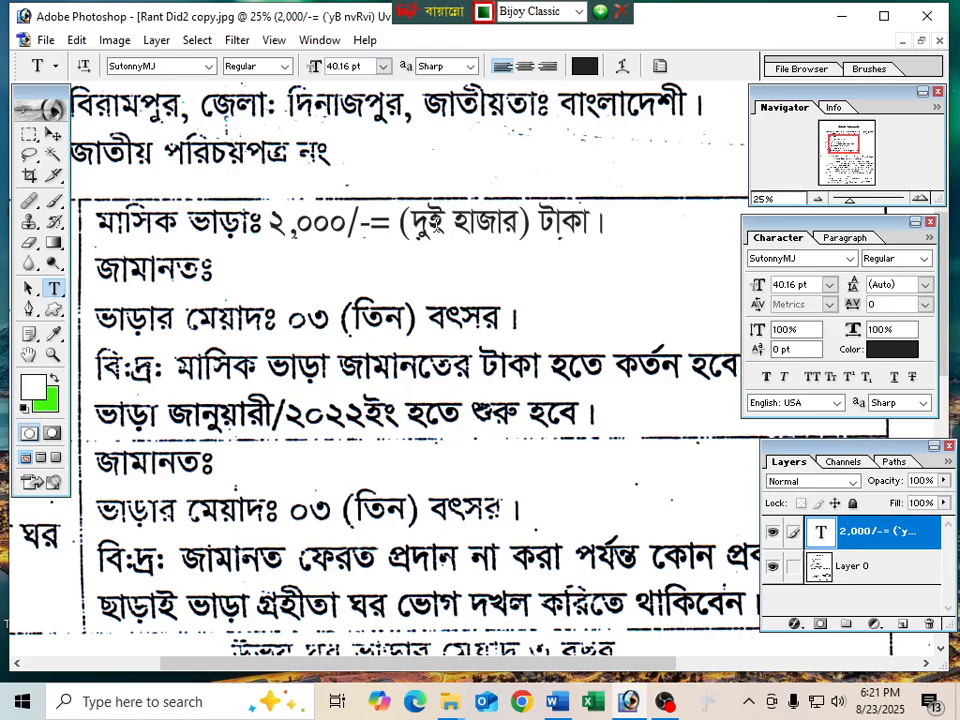
{"action": "left_click", "coordinate": [53, 134]}
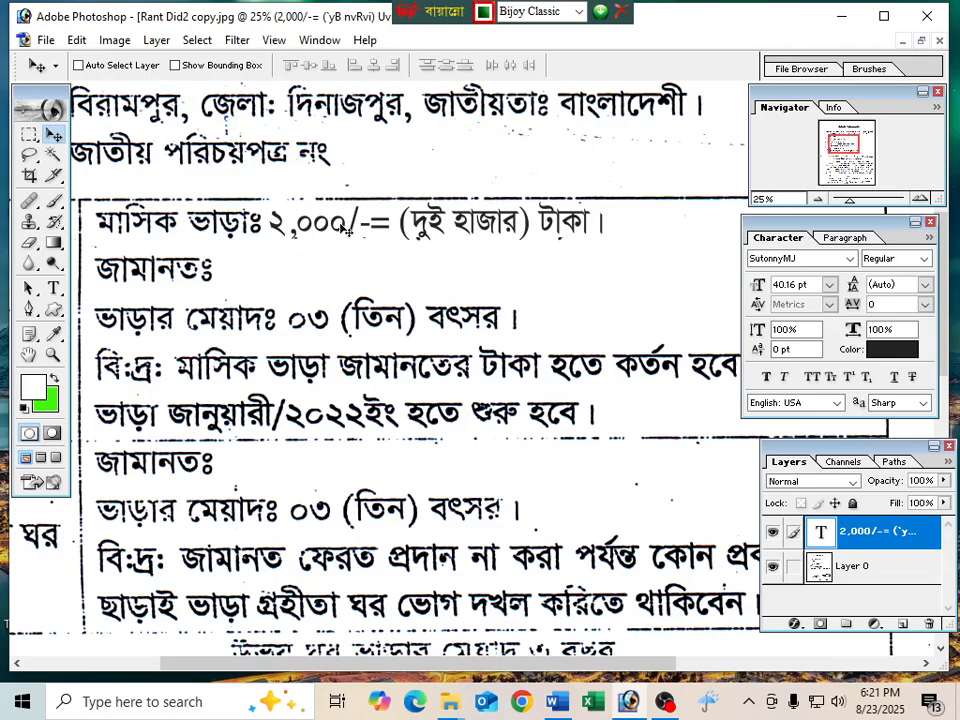
{"action": "left_click_drag", "start_coordinate": [340, 226], "coordinate": [298, 273]}
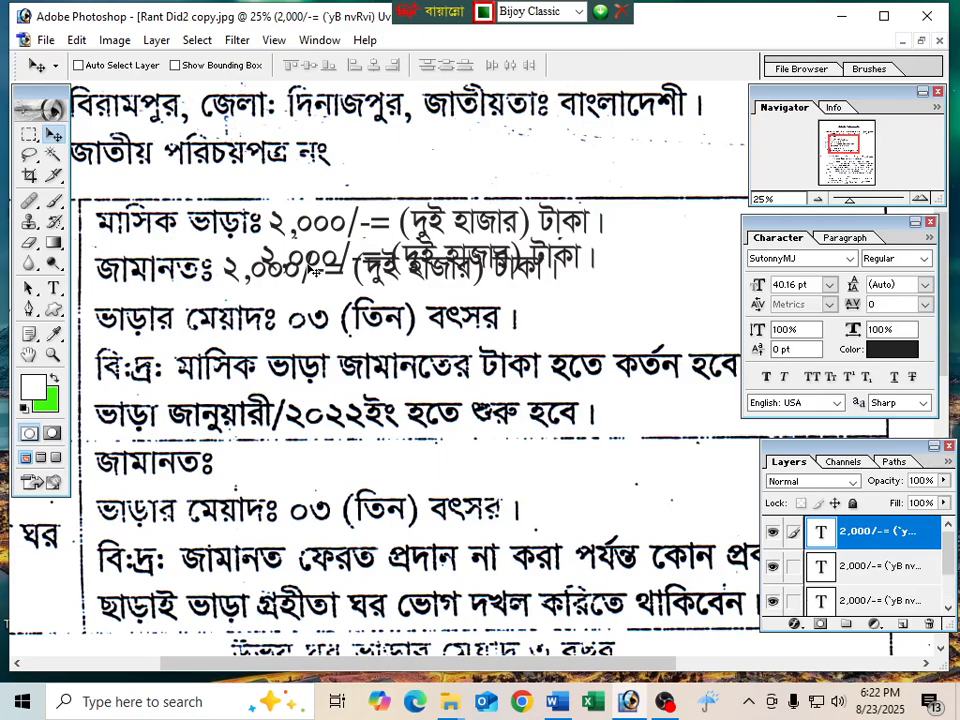
{"action": "key", "text": "ctrl+z"}
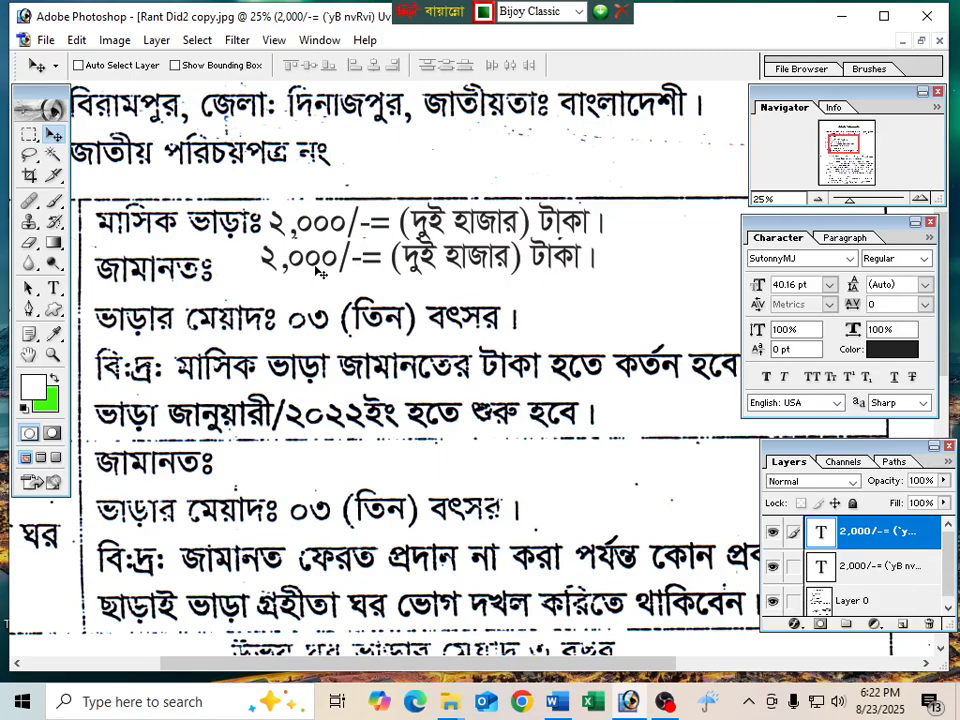
{"action": "left_click_drag", "start_coordinate": [315, 270], "coordinate": [275, 278]}
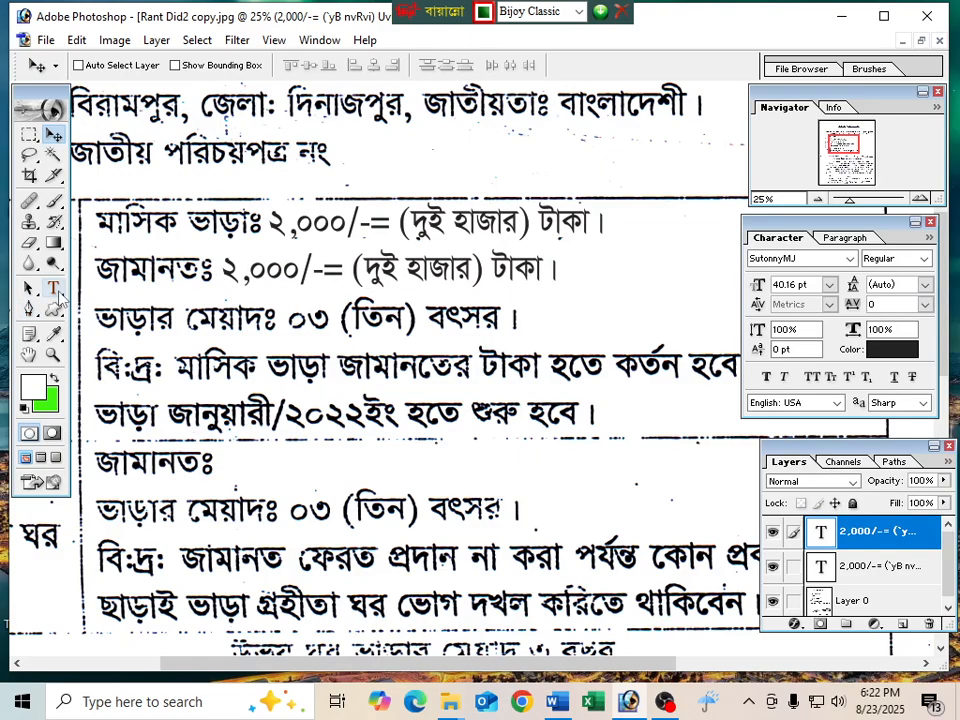
Change the copied text after the first জামানতঃ to ২,০০,০০০/-= (দুই লক্ষ) টাকা মাত্র।
{"action": "left_click", "coordinate": [55, 290]}
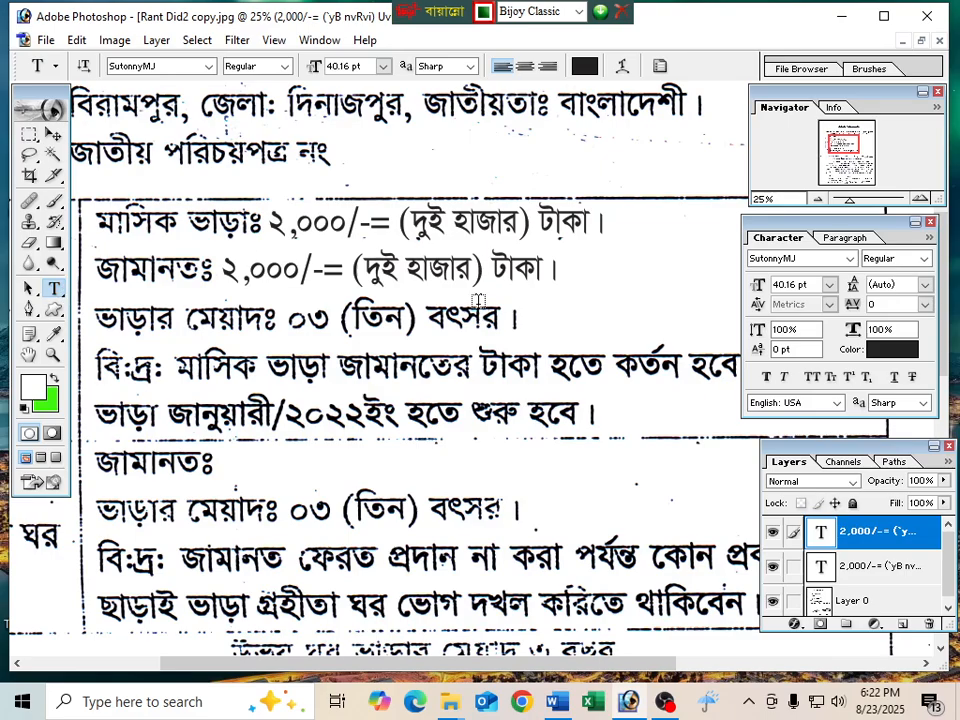
{"action": "left_click", "coordinate": [520, 268]}
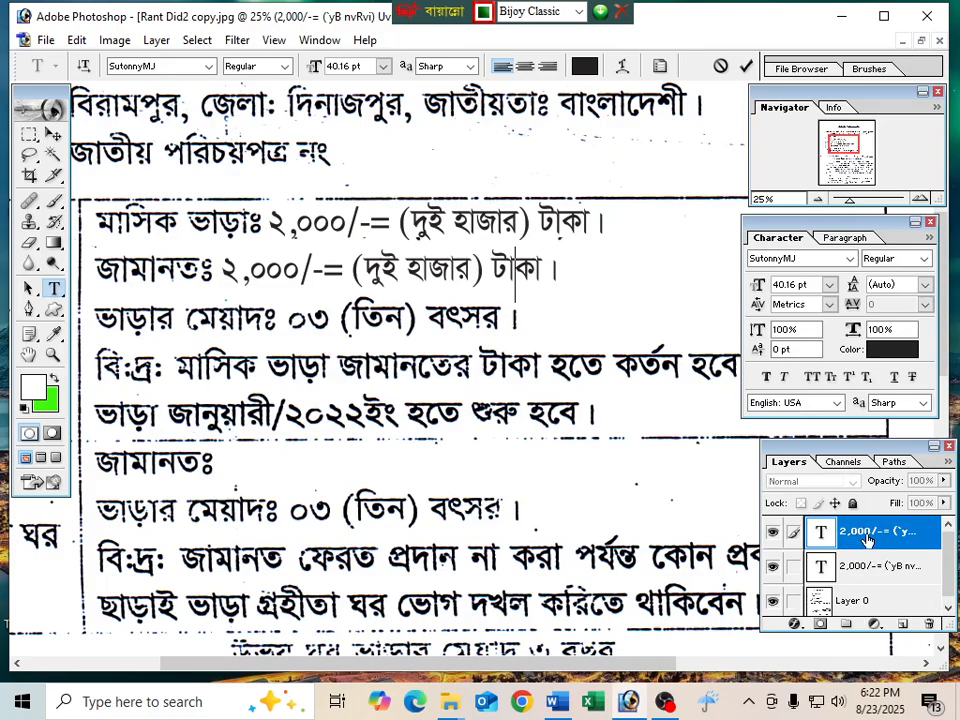
{"action": "left_click_drag", "start_coordinate": [558, 270], "coordinate": [221, 271]}
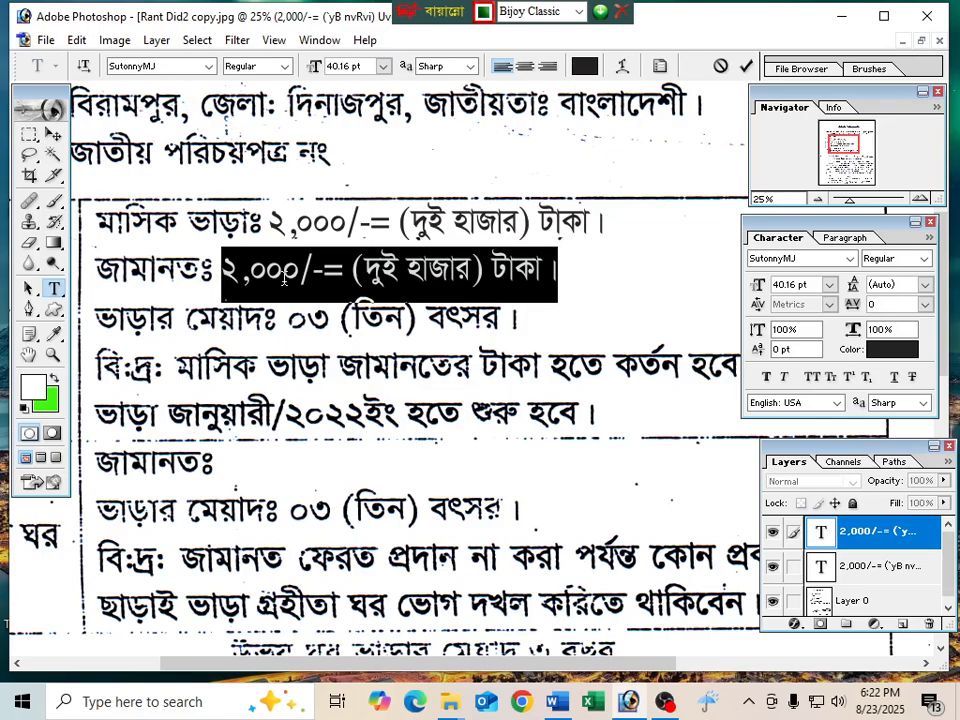
{"action": "type", "text": "2,00"}
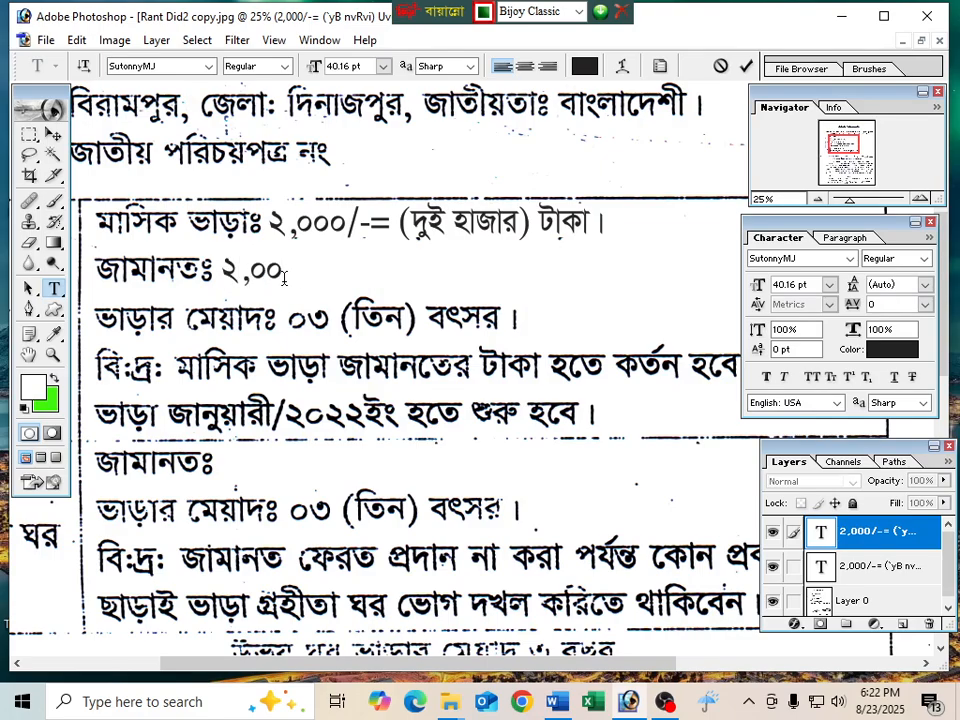
{"action": "type", "text": ",000"}
{"action": "type", "text": "/-"}
{"action": "type", "text": "= (দুই"}
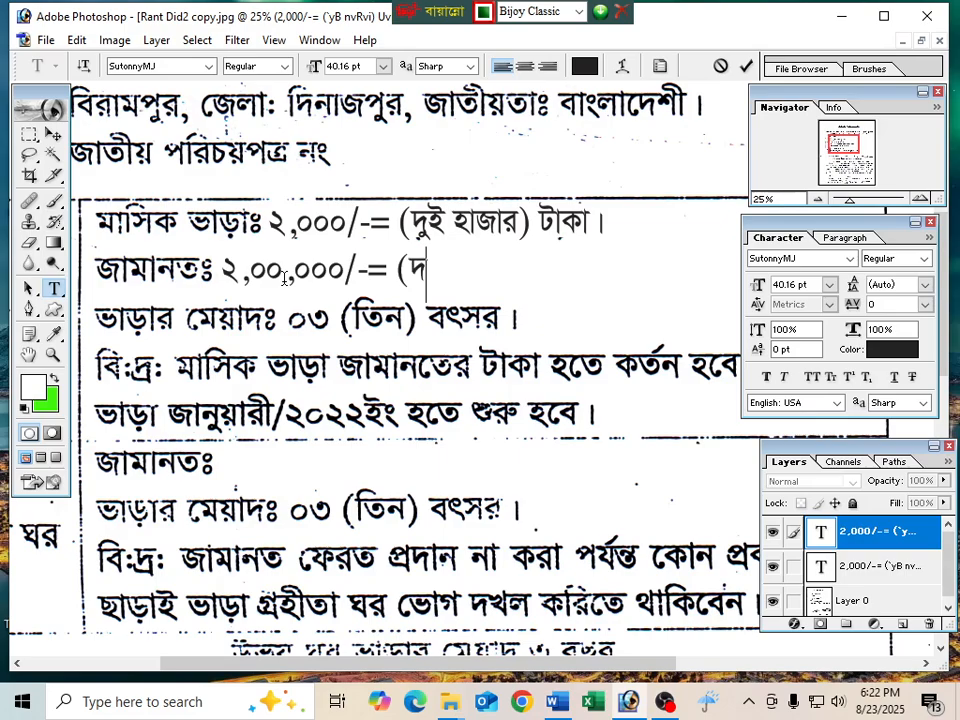
{"action": "type", "text": " লক্ষ) ক"}
{"action": "key", "text": "BackSpace"}
{"action": "type", "text": "টাকা মাত্র।"}
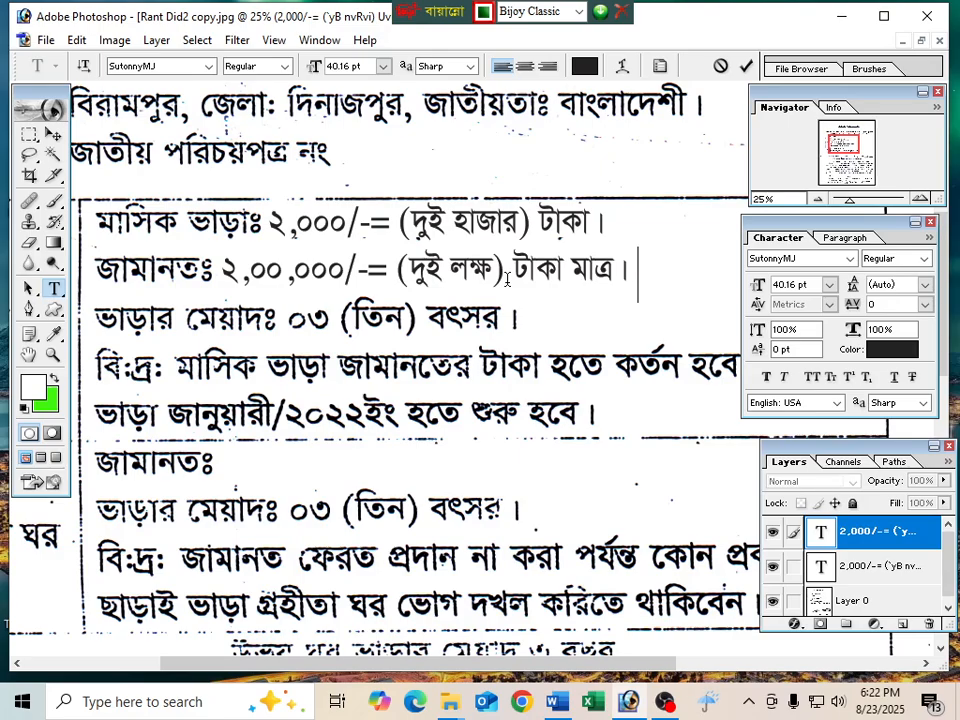
{"action": "left_click", "coordinate": [48, 128]}
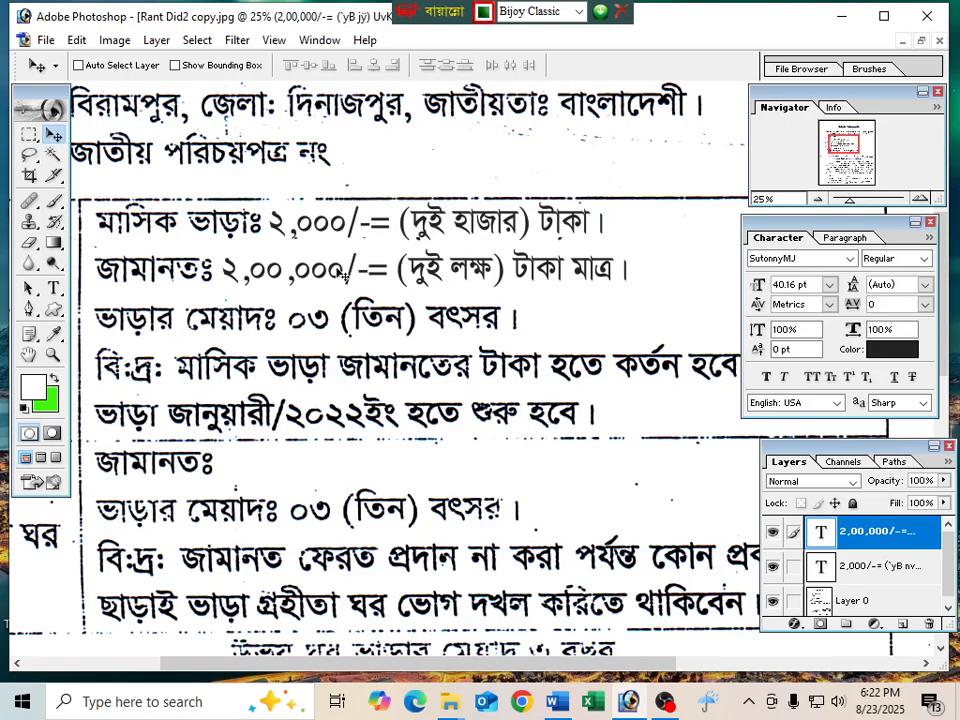
Duplicate the deposit amount text to the second জামানতঃ line, then compare the added text with the print on the whole page
{"action": "left_click_drag", "start_coordinate": [339, 271], "coordinate": [345, 468]}
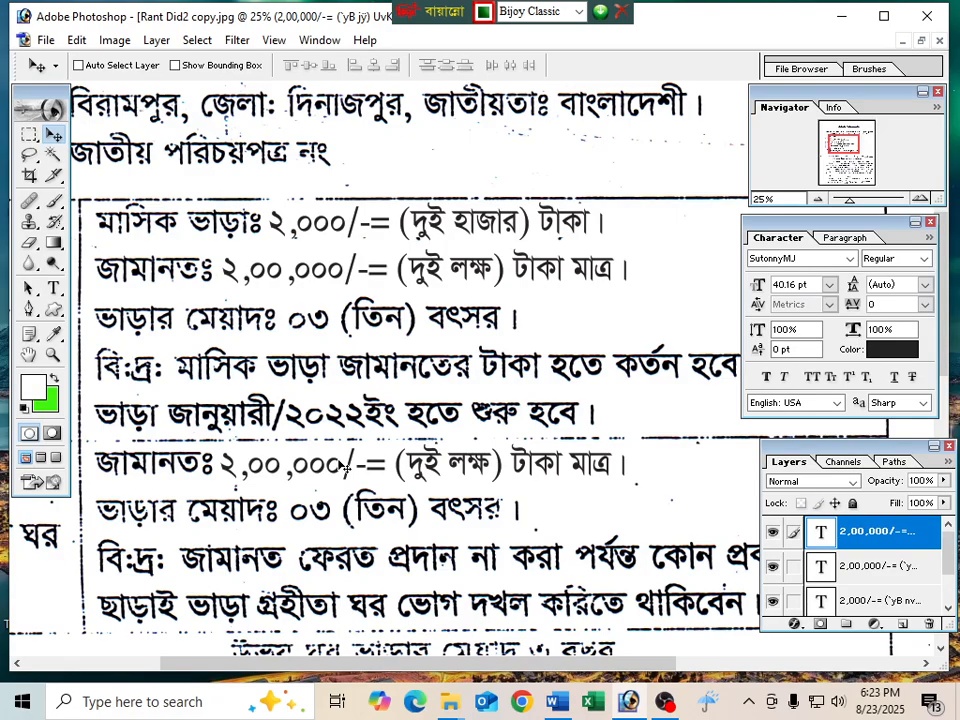
{"action": "key", "text": "ctrl+minus"}
{"action": "key", "text": "ctrl+minus"}
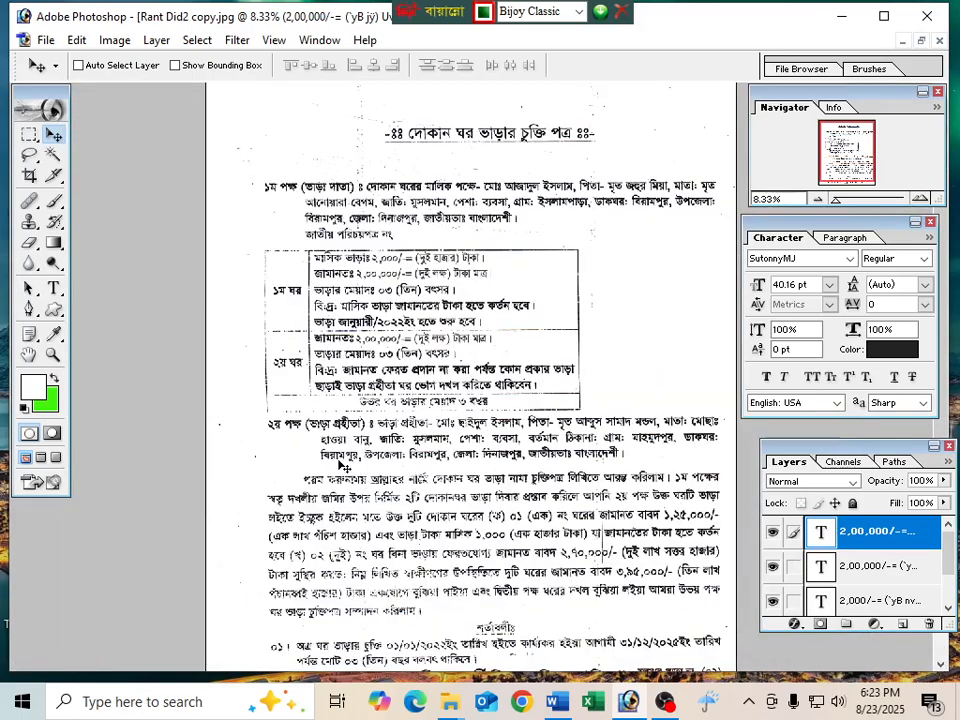
{"action": "key", "text": "ctrl+plus"}
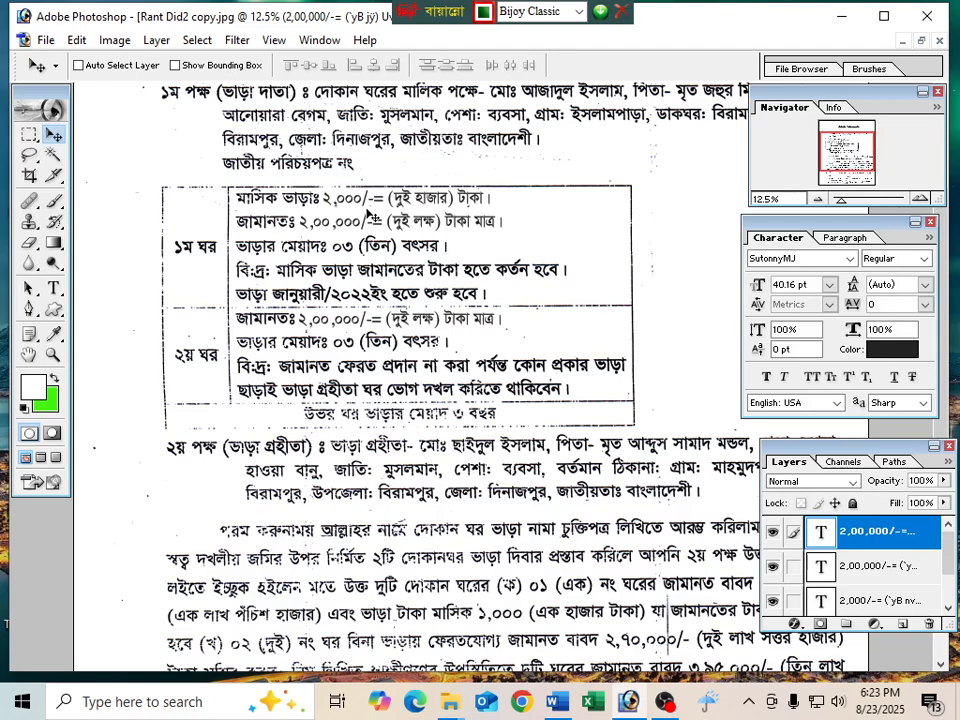
Change the text colour of the second জামানতঃ amount from dark grey to a near-black
{"action": "key", "text": "t"}
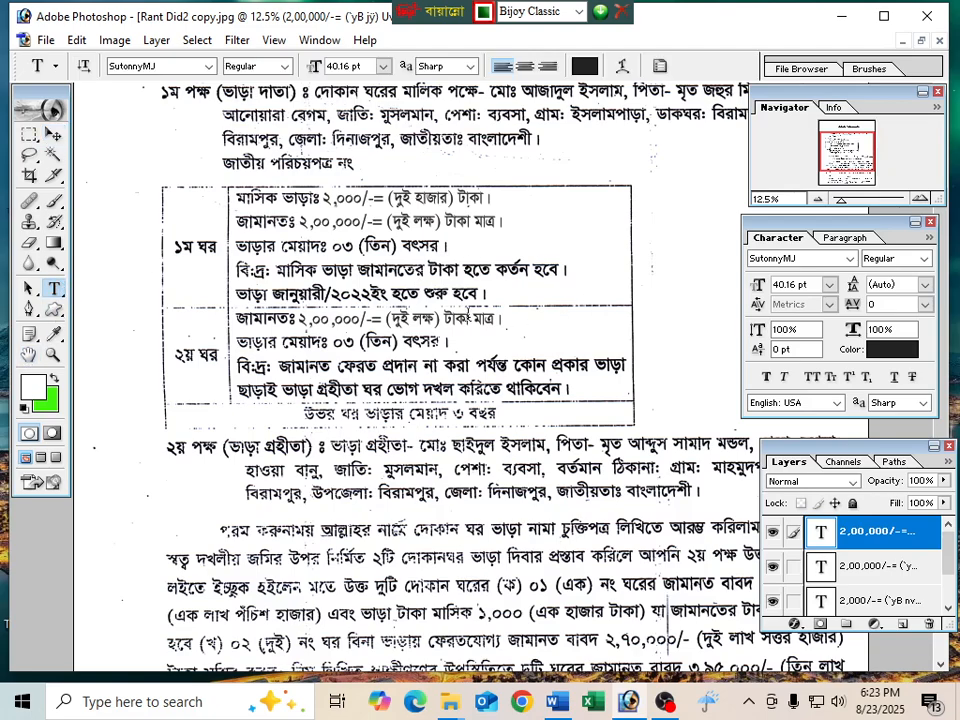
{"action": "left_click", "coordinate": [474, 318]}
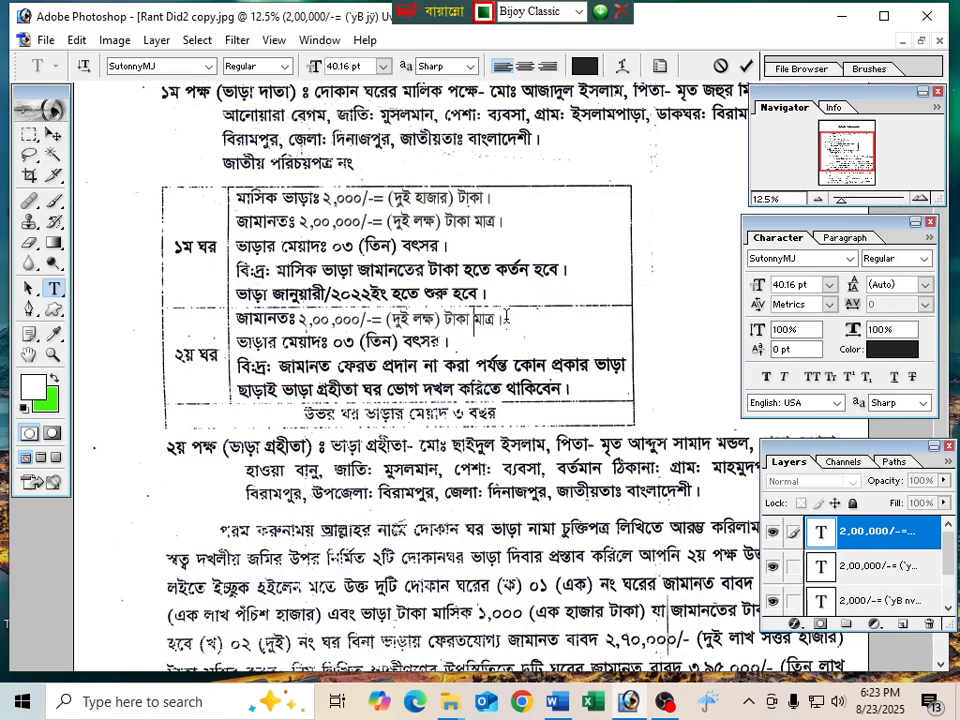
{"action": "left_click_drag", "start_coordinate": [506, 316], "coordinate": [298, 319]}
{"action": "key", "text": "ctrl+t"}
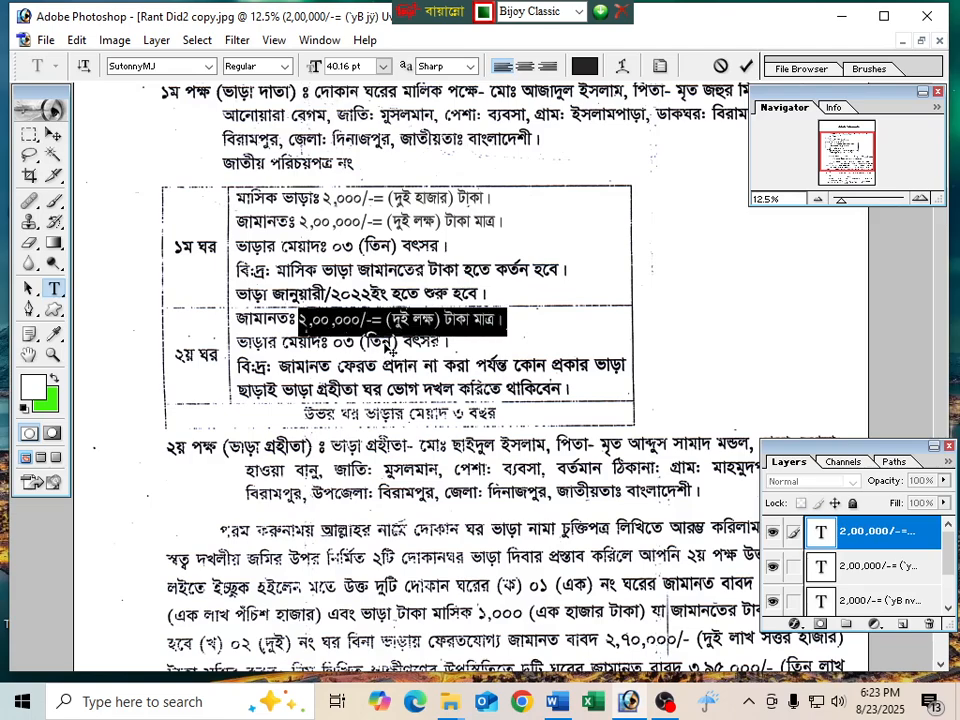
{"action": "key", "text": "ctrl+t"}
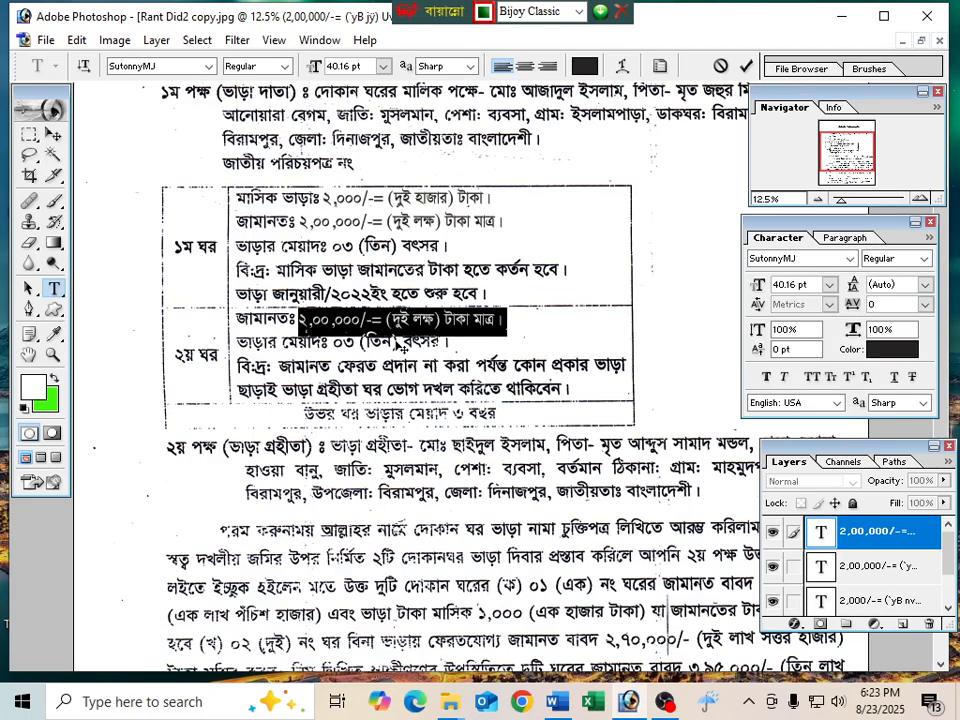
{"action": "left_click", "coordinate": [585, 66]}
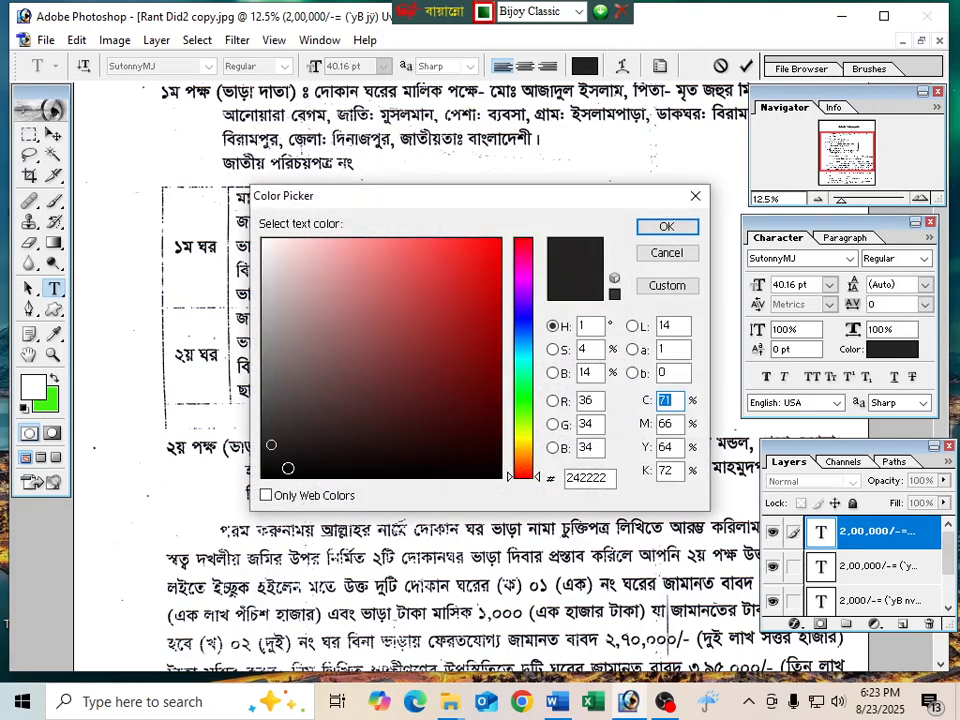
{"action": "left_click", "coordinate": [666, 226]}
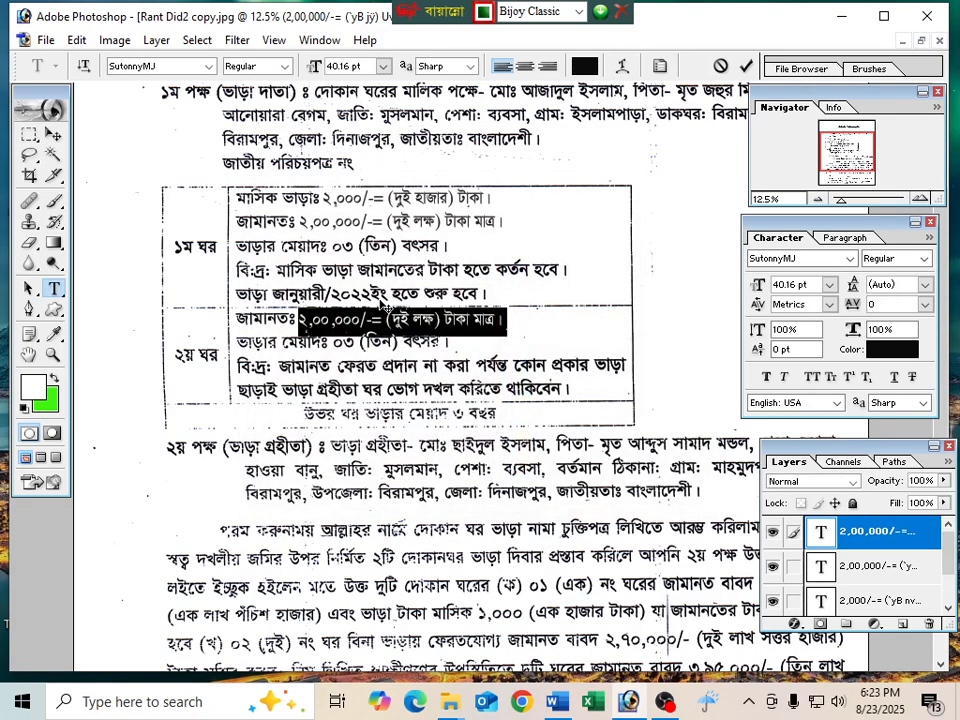
{"action": "left_click", "coordinate": [30, 133]}
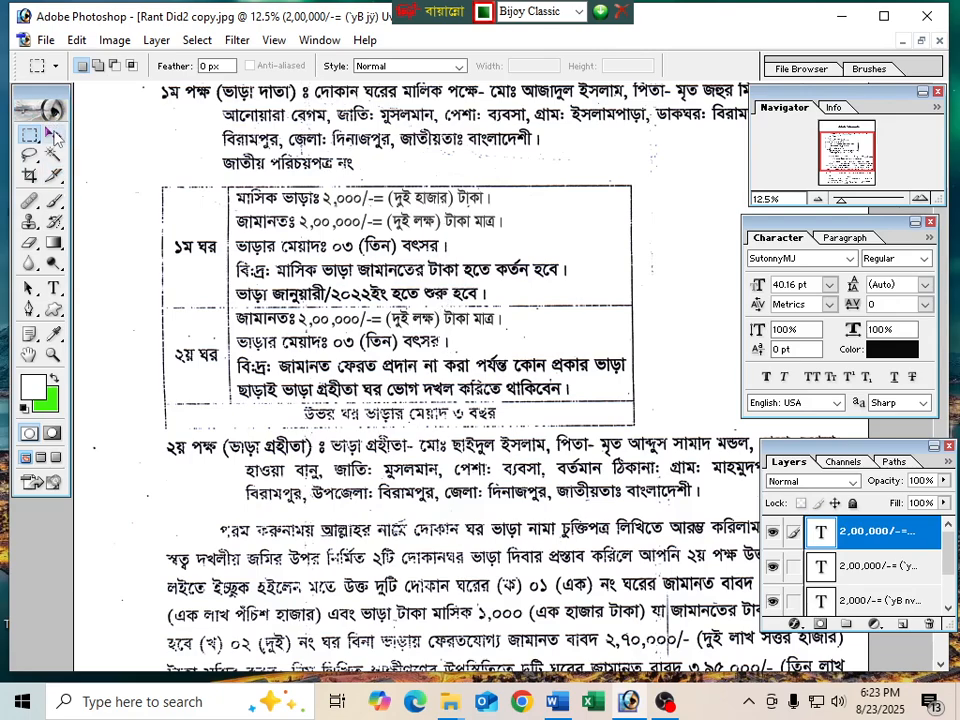
{"action": "scroll", "coordinate": [330, 385], "scroll_direction": "down", "scroll_amount": 3}
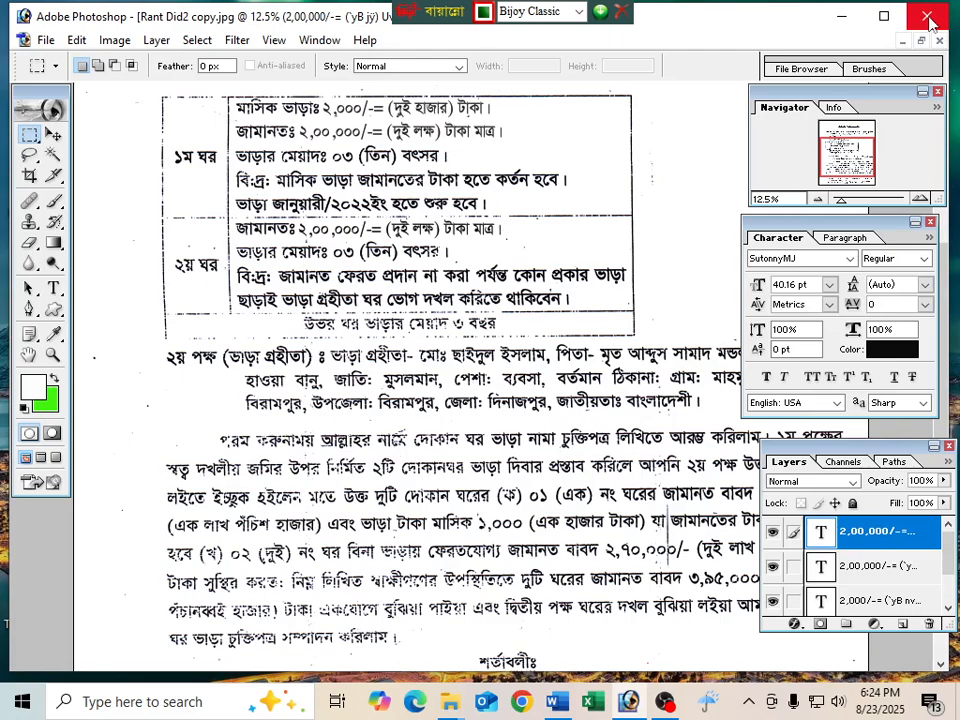
{"action": "left_click", "coordinate": [665, 701]}
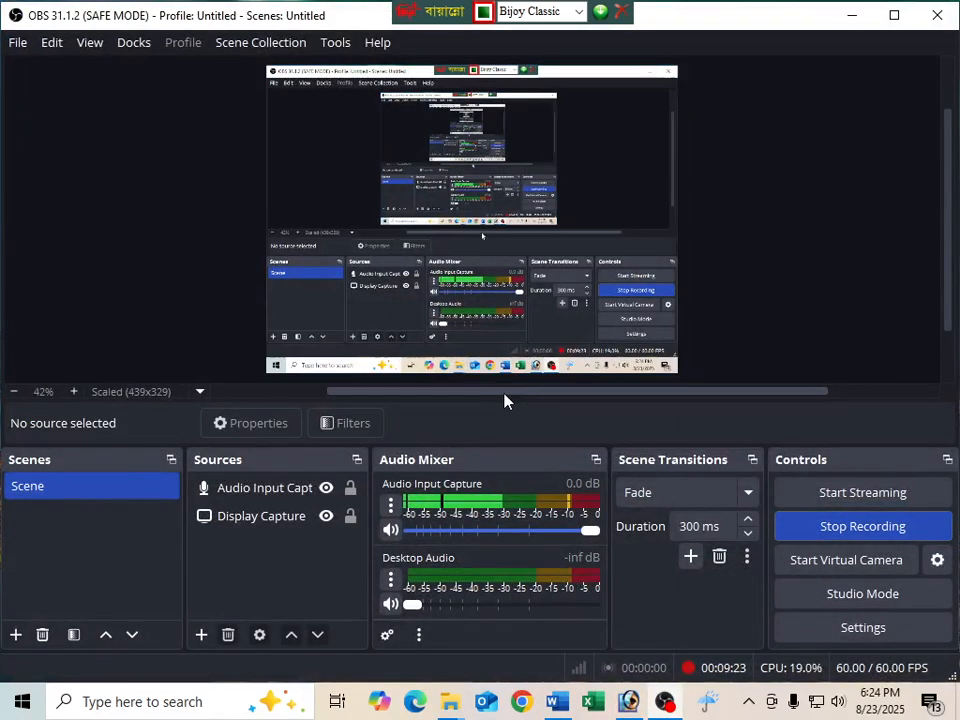